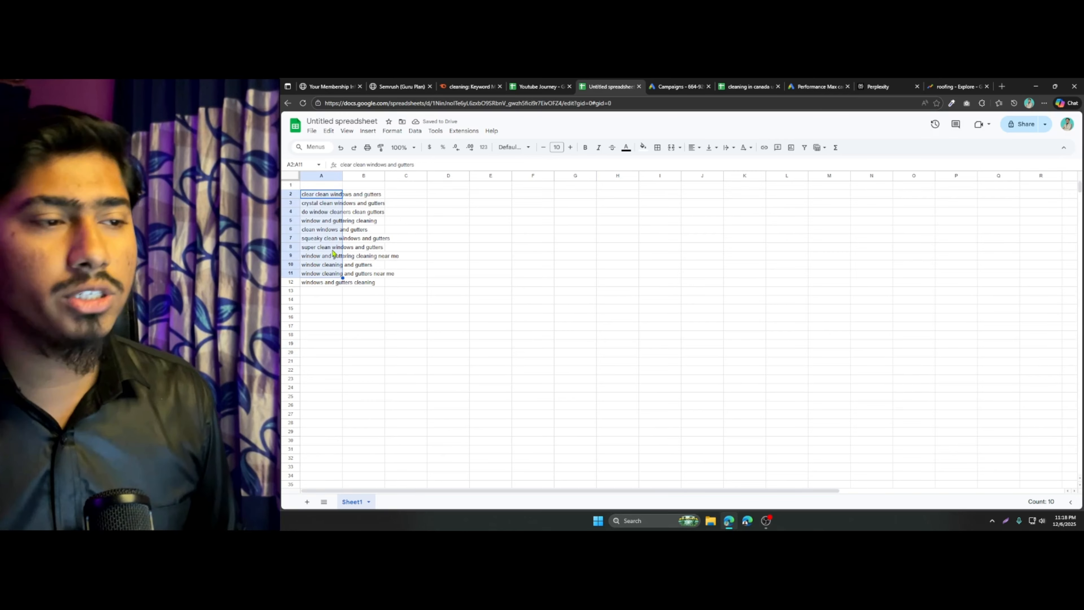
- Switch to Google Ads and view the negative keywords of the TR-Leads-PMax-Sep 25 campaign
{"action": "left_click", "coordinate": [691, 88]}
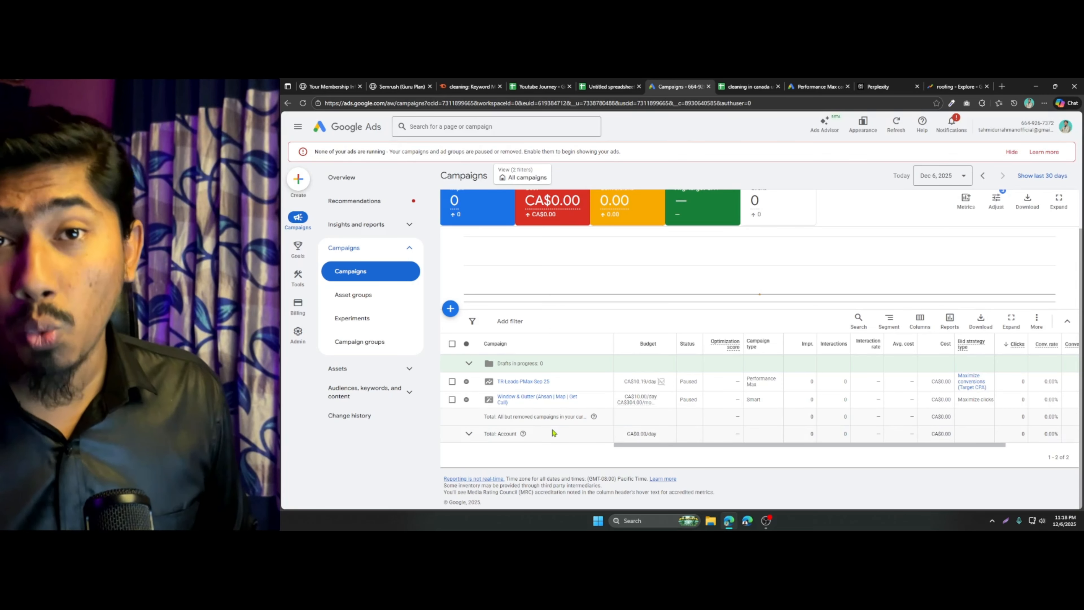
{"action": "left_click", "coordinate": [514, 381]}
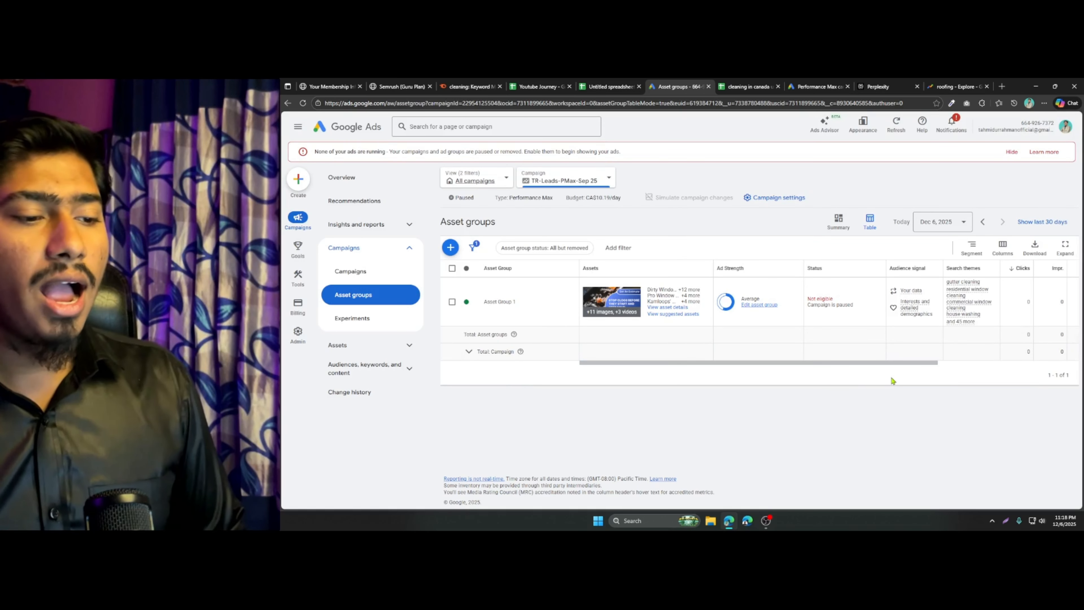
{"action": "left_click", "coordinate": [409, 368]}
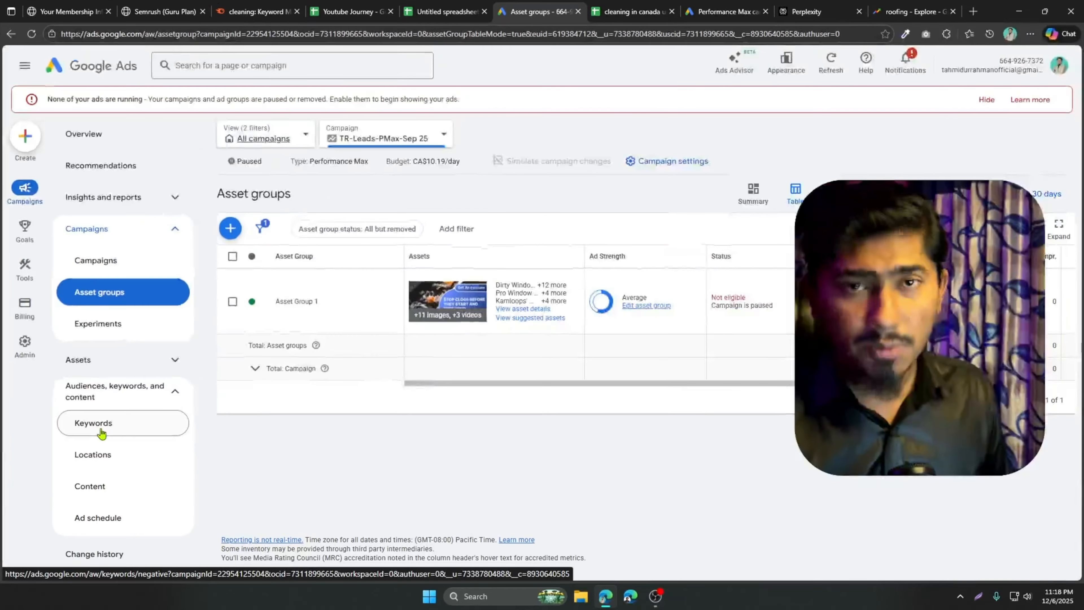
{"action": "left_click", "coordinate": [101, 432]}
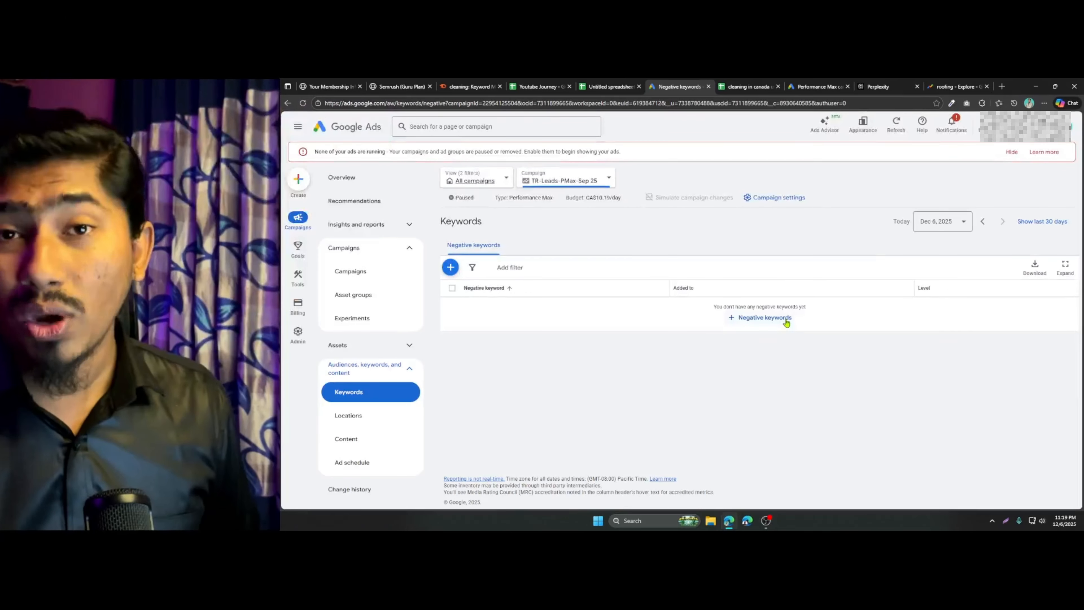
- Return to the campaign's asset groups and open the search themes of Asset Group 1 for editing
{"action": "left_click", "coordinate": [356, 272]}
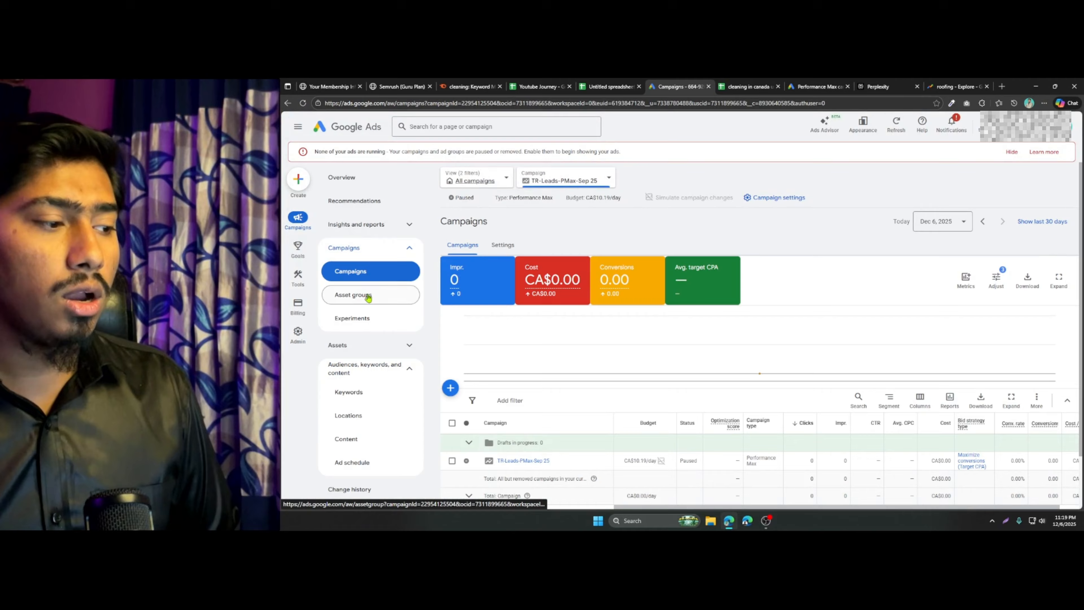
{"action": "left_click", "coordinate": [370, 293]}
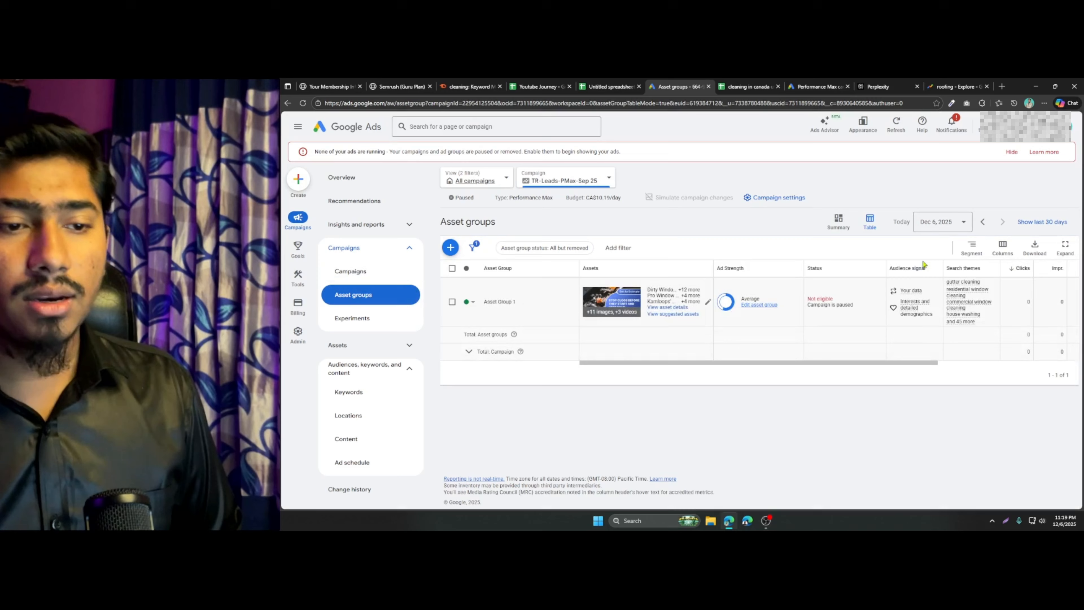
{"action": "mouse_move", "coordinate": [979, 312]}
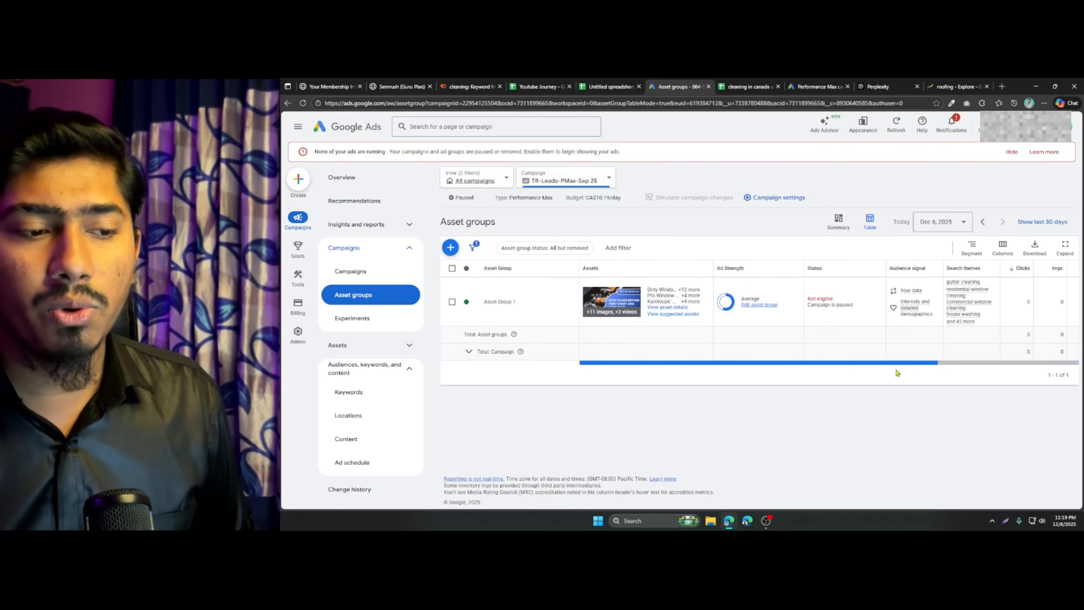
{"action": "left_click", "coordinate": [1007, 255]}
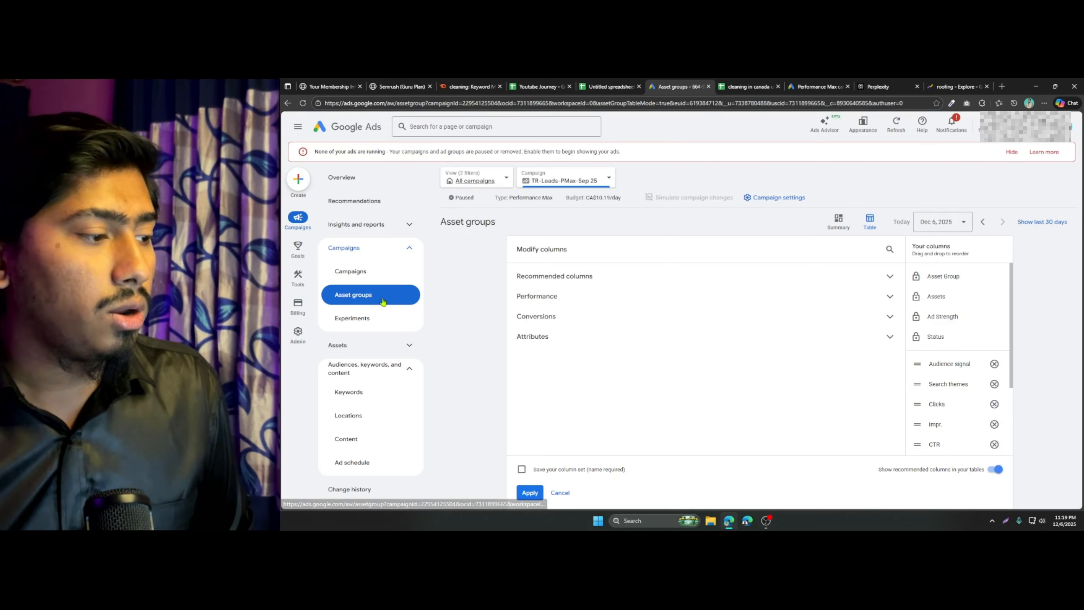
{"action": "left_click", "coordinate": [508, 457]}
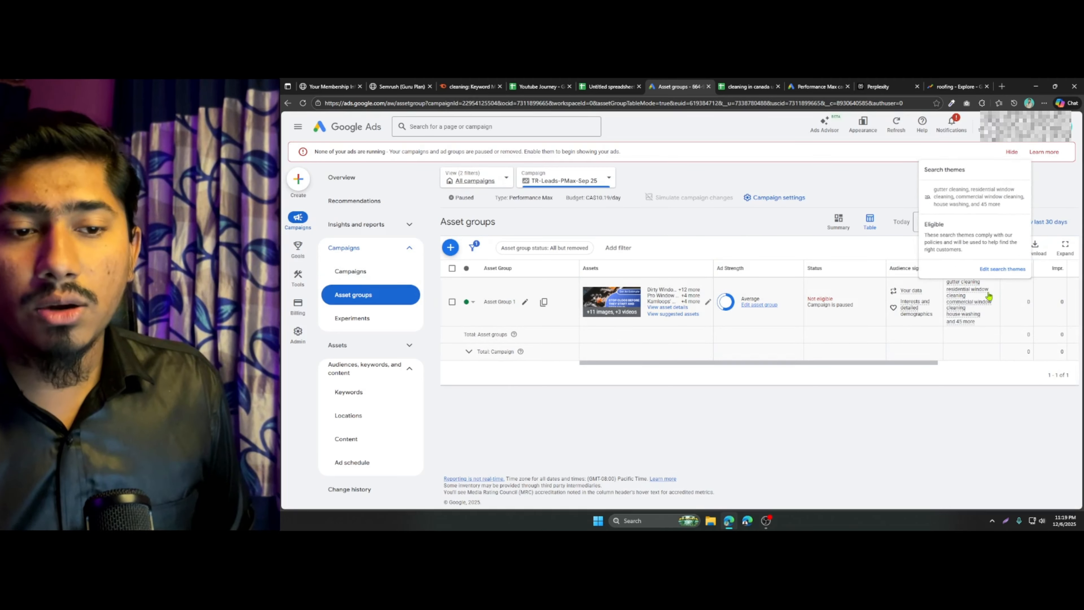
{"action": "mouse_move", "coordinate": [969, 305]}
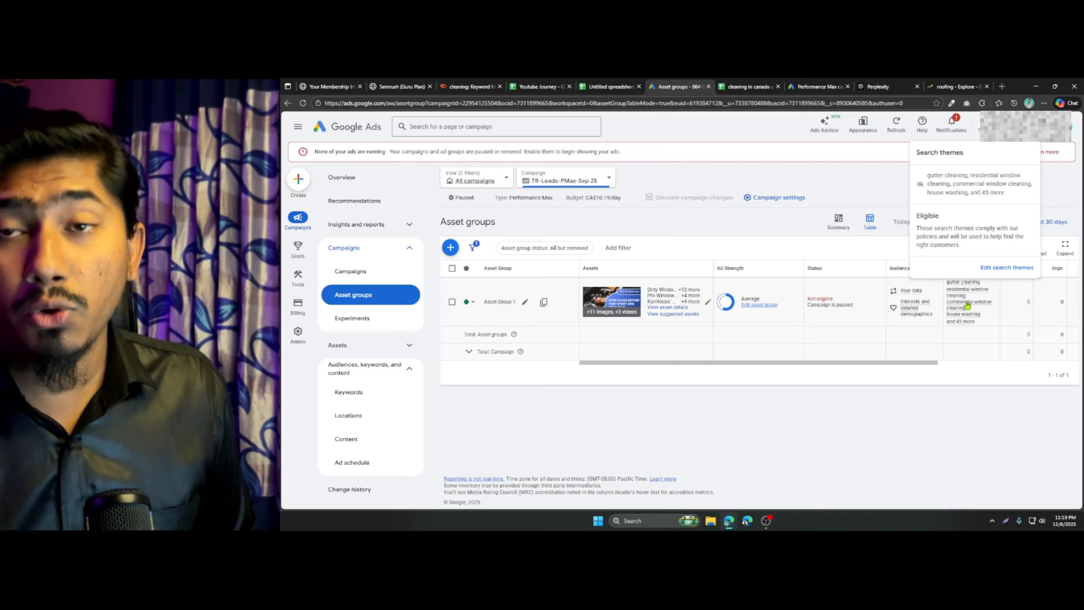
{"action": "left_click", "coordinate": [987, 273]}
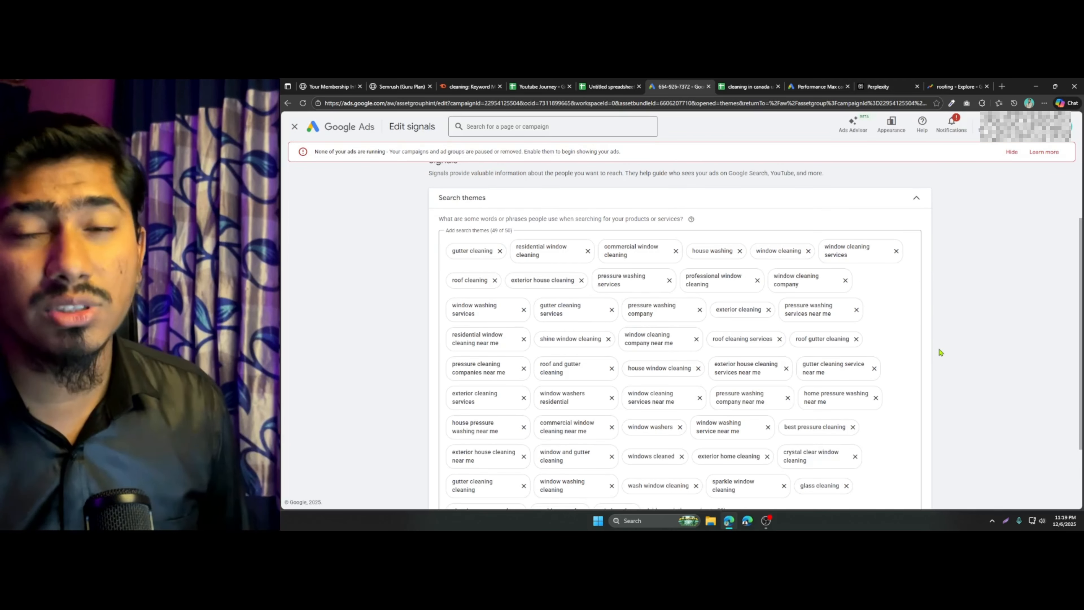
- Remove the search themes cleaning eavestroughs, washing a roof, sparkle window cleaning, wash window cleaning, glass cleaning and window cl
{"action": "scroll", "coordinate": [847, 360], "scroll_direction": "down", "scroll_amount": 5}
{"action": "scroll", "coordinate": [605, 428], "scroll_direction": "up", "scroll_amount": 5}
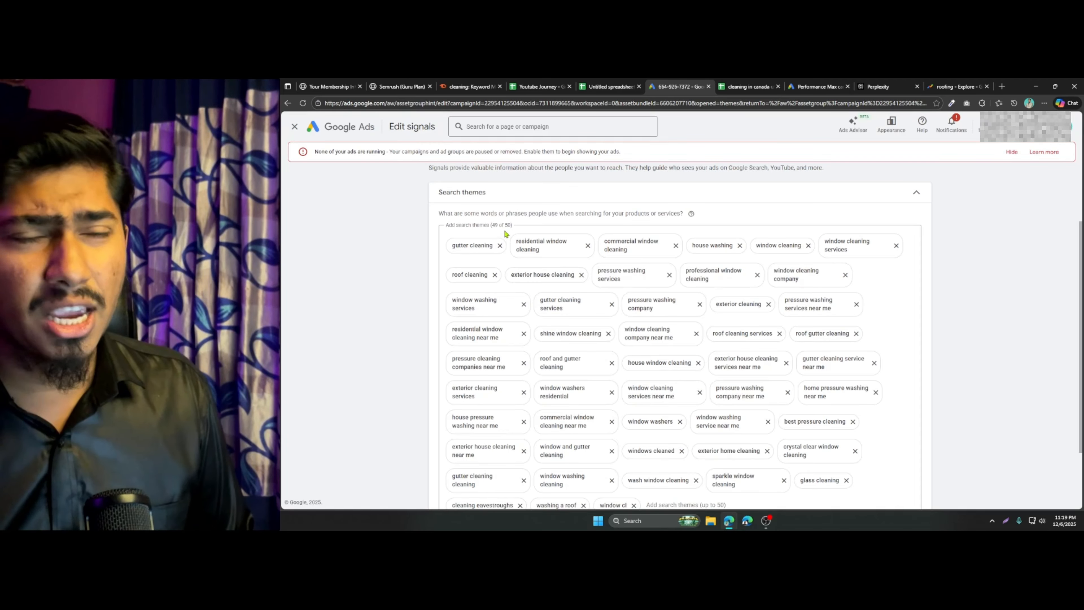
{"action": "left_click_drag", "start_coordinate": [446, 225], "coordinate": [518, 227]}
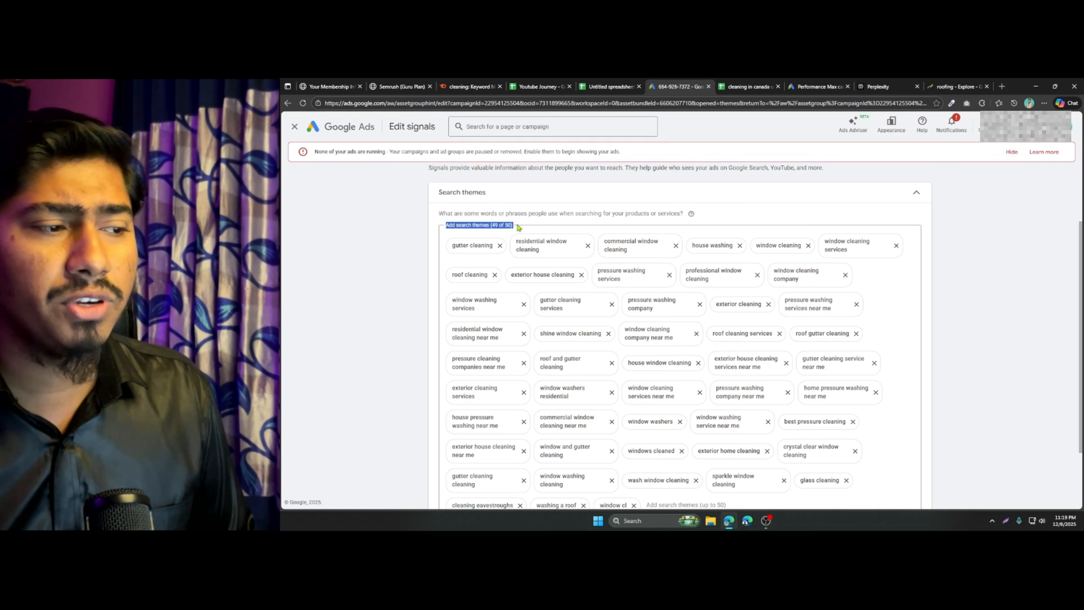
{"action": "scroll", "coordinate": [402, 379], "scroll_direction": "down", "scroll_amount": 1}
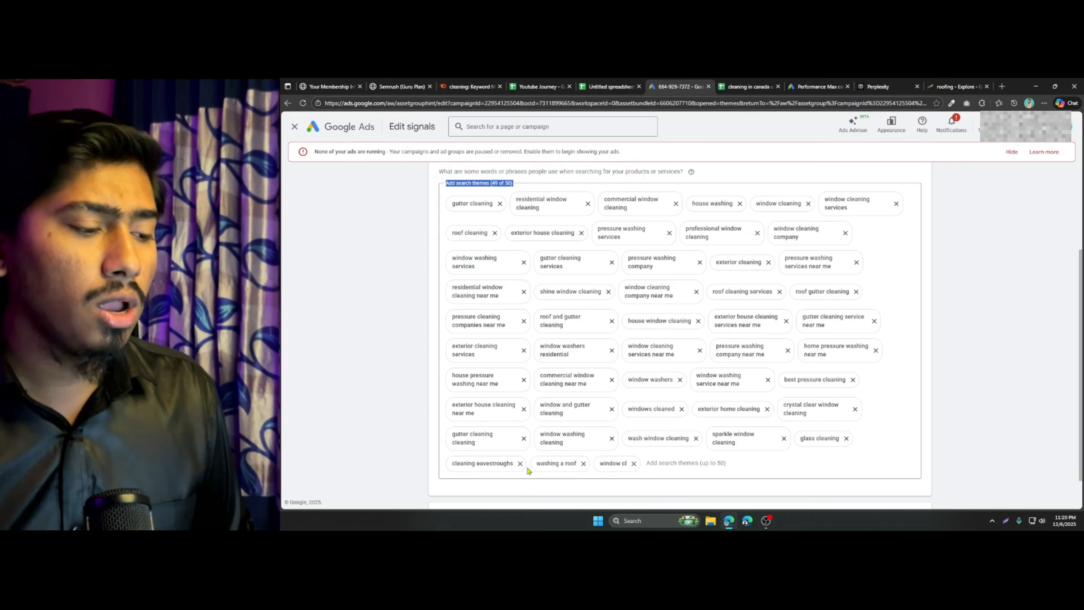
{"action": "mouse_move", "coordinate": [521, 464]}
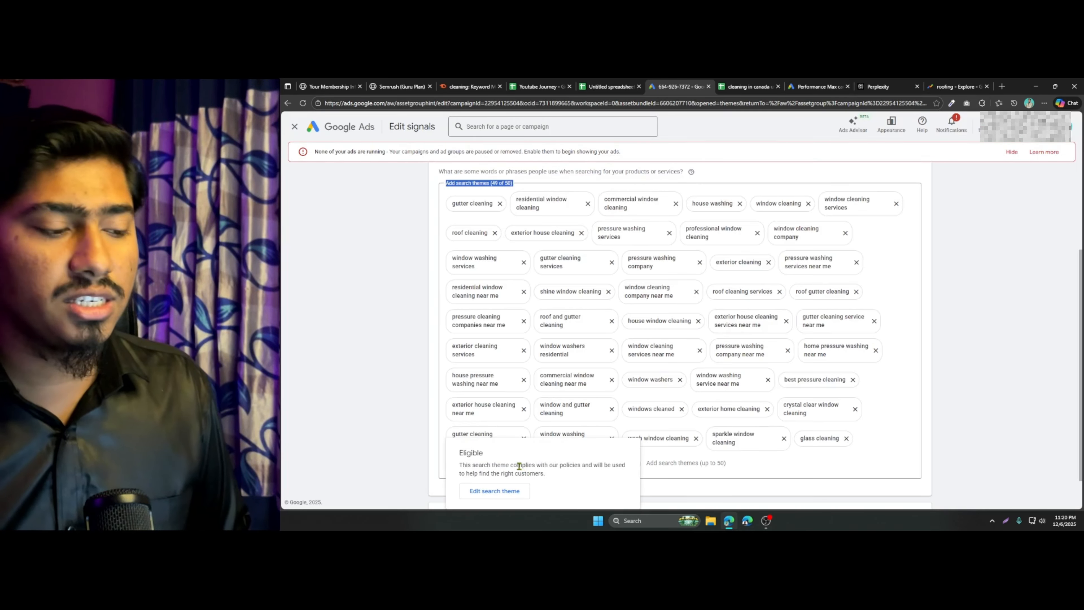
{"action": "left_click", "coordinate": [521, 466]}
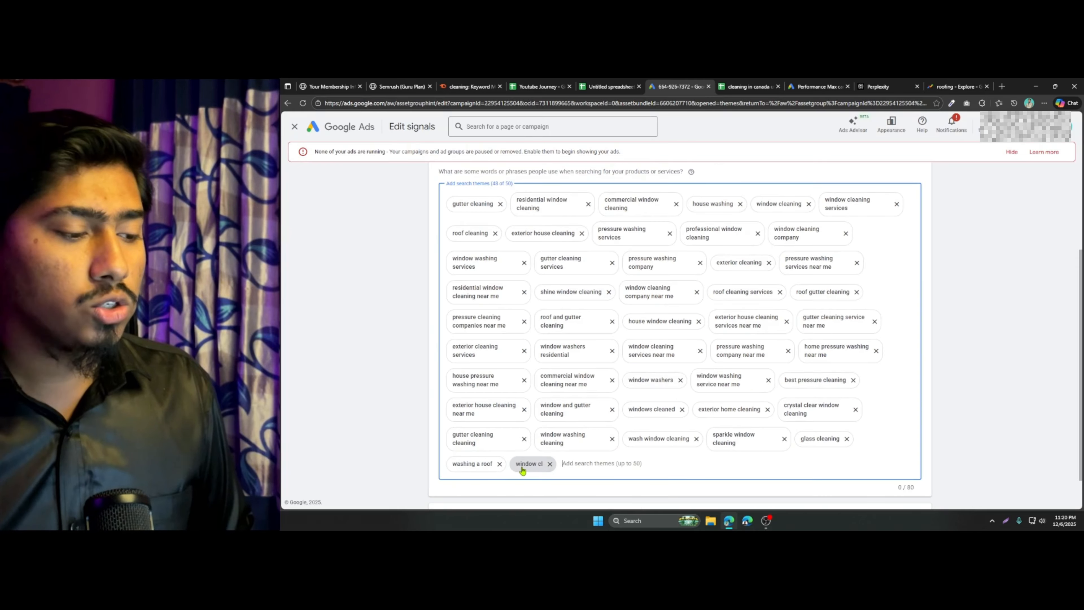
{"action": "left_click", "coordinate": [499, 464]}
{"action": "left_click", "coordinate": [783, 439]}
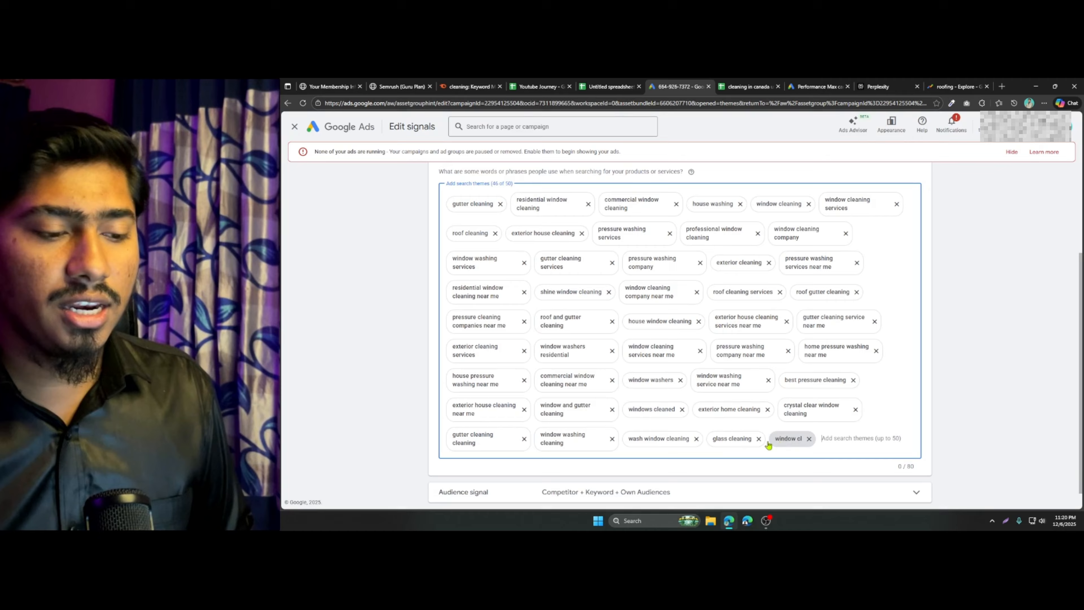
{"action": "left_click", "coordinate": [696, 439]}
{"action": "left_click", "coordinate": [677, 438]}
{"action": "left_click", "coordinate": [678, 438]}
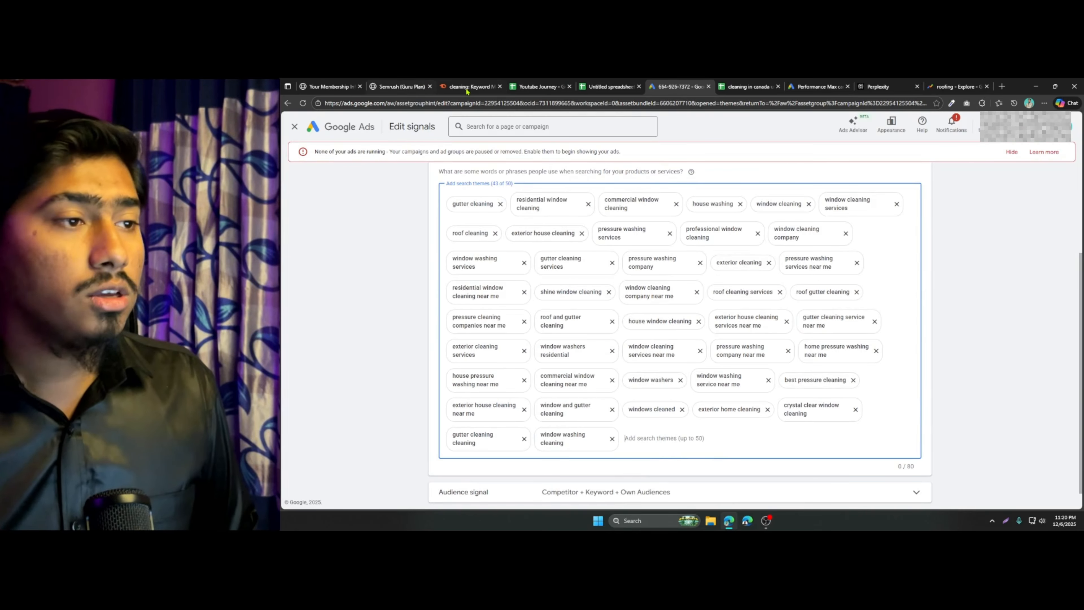
- Copy the keywords in A2:A12 of the untitled Google Sheets spreadsheet and paste them as additional search themes in Google Ads
{"action": "left_click", "coordinate": [610, 87]}
{"action": "left_click", "coordinate": [477, 199]}
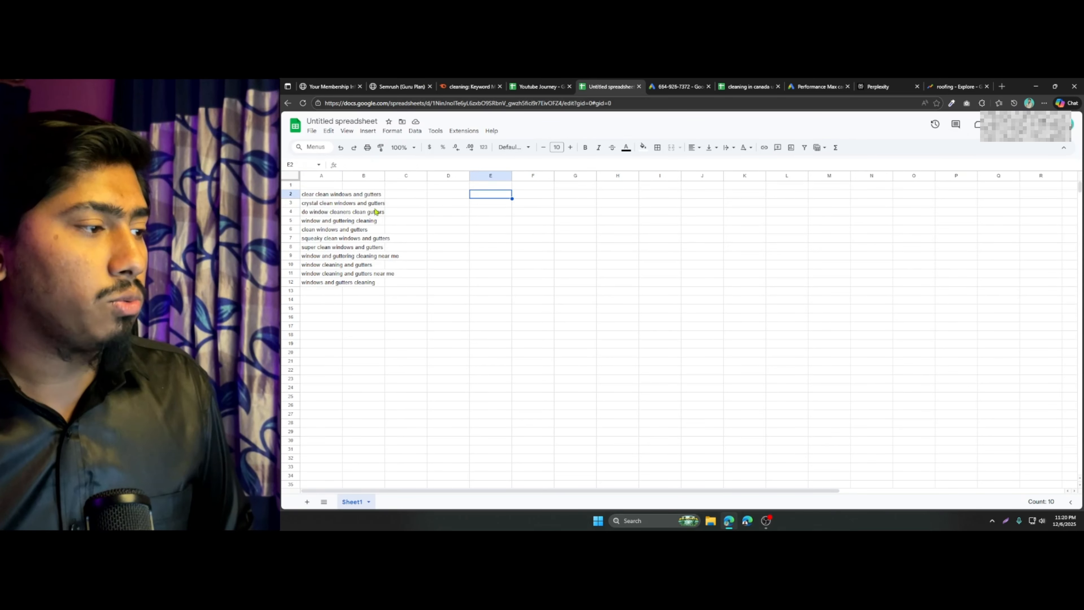
{"action": "left_click_drag", "start_coordinate": [312, 194], "coordinate": [313, 288]}
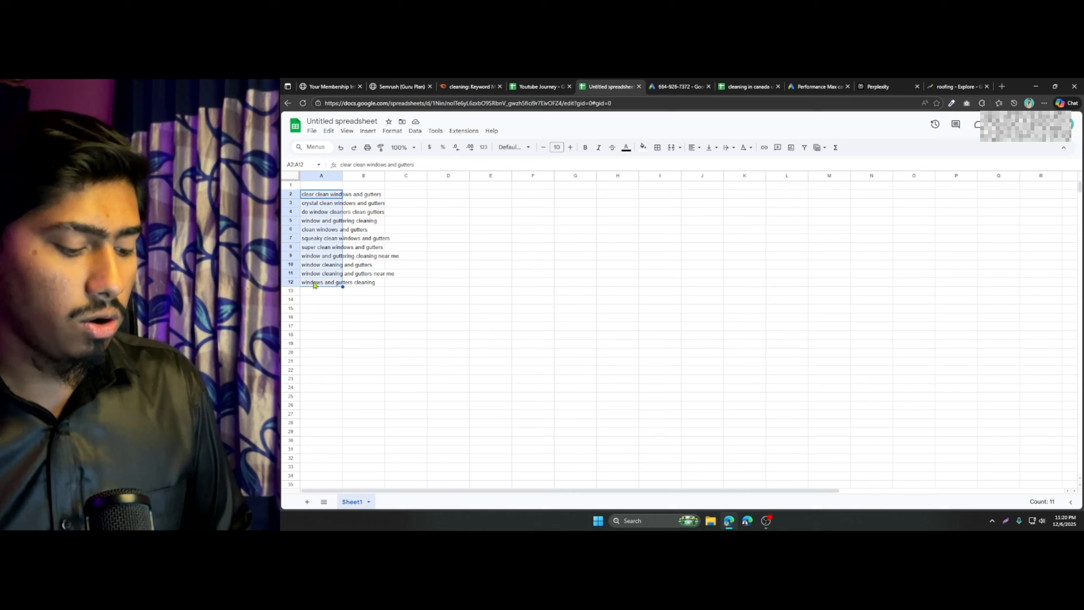
{"action": "left_click", "coordinate": [749, 87]}
{"action": "left_click", "coordinate": [679, 87]}
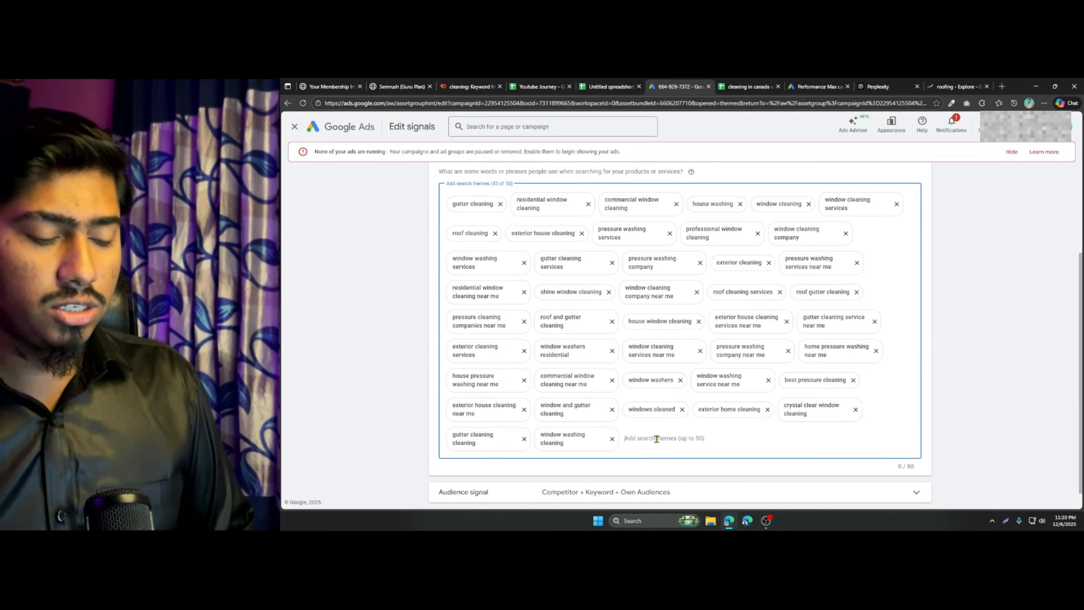
{"action": "left_click", "coordinate": [610, 87]}
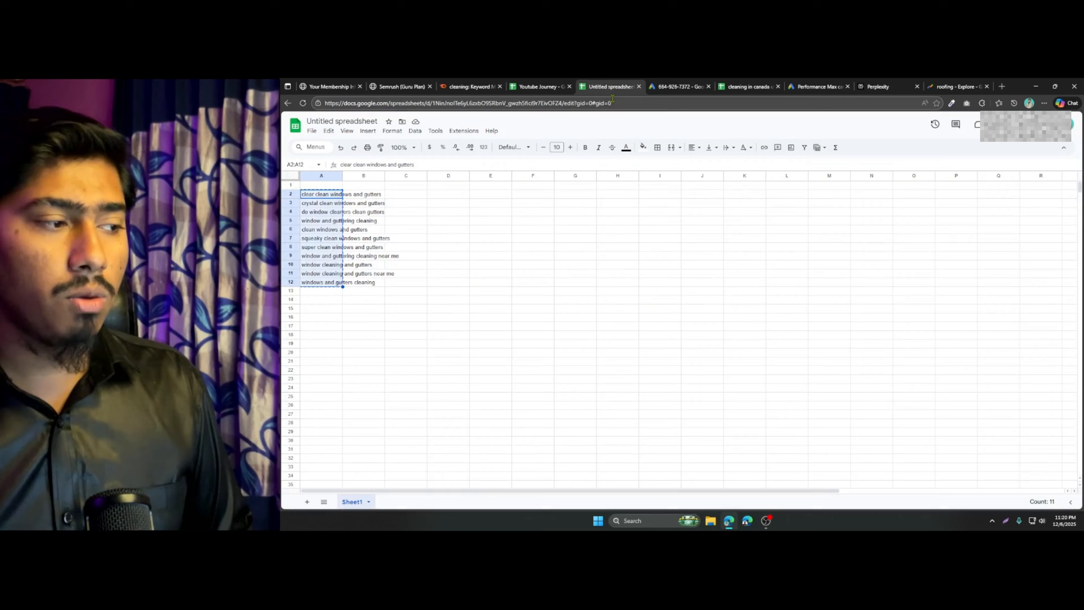
{"action": "left_click", "coordinate": [680, 87]}
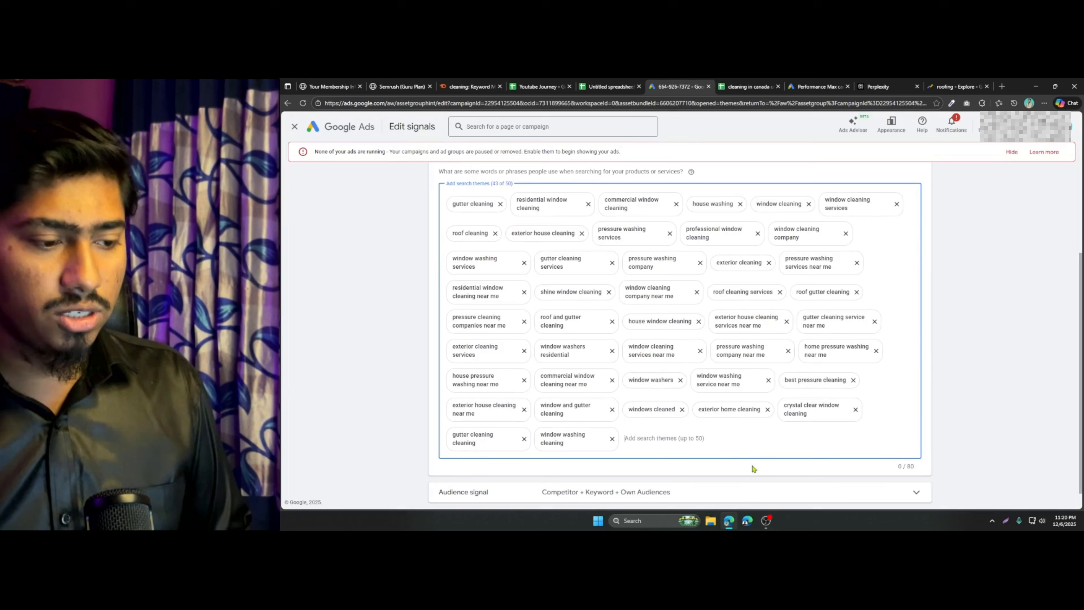
{"action": "key", "text": "ctrl+v"}
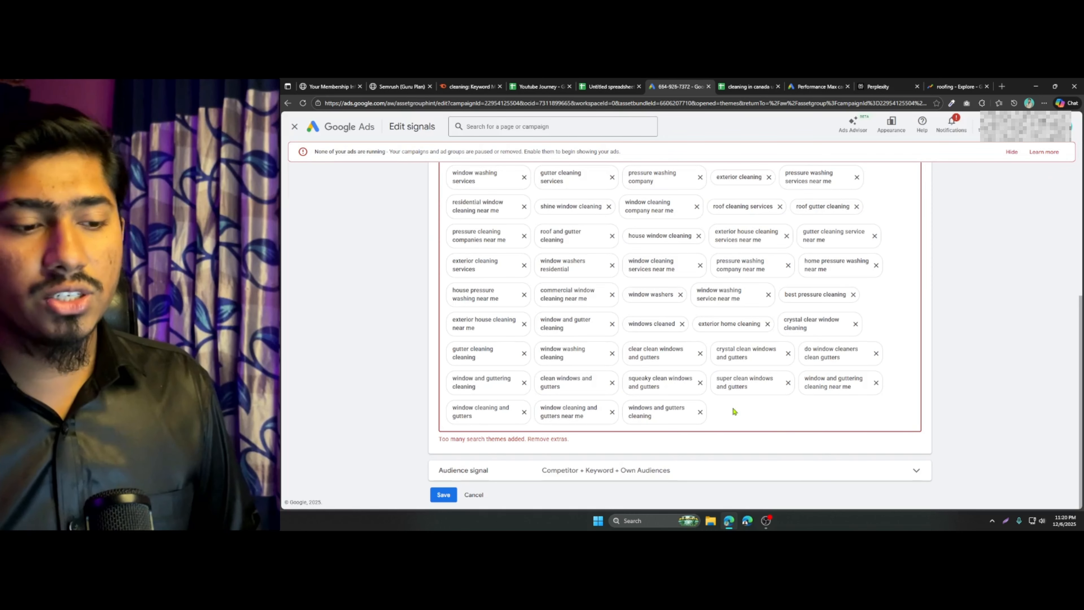
- Remove the extra themes window cleaning and gutters, window cleaning and gutters near me, windows and gutters cleaning, and window and guttering cleaning near me
{"action": "scroll", "coordinate": [733, 409], "scroll_direction": "up", "scroll_amount": 2}
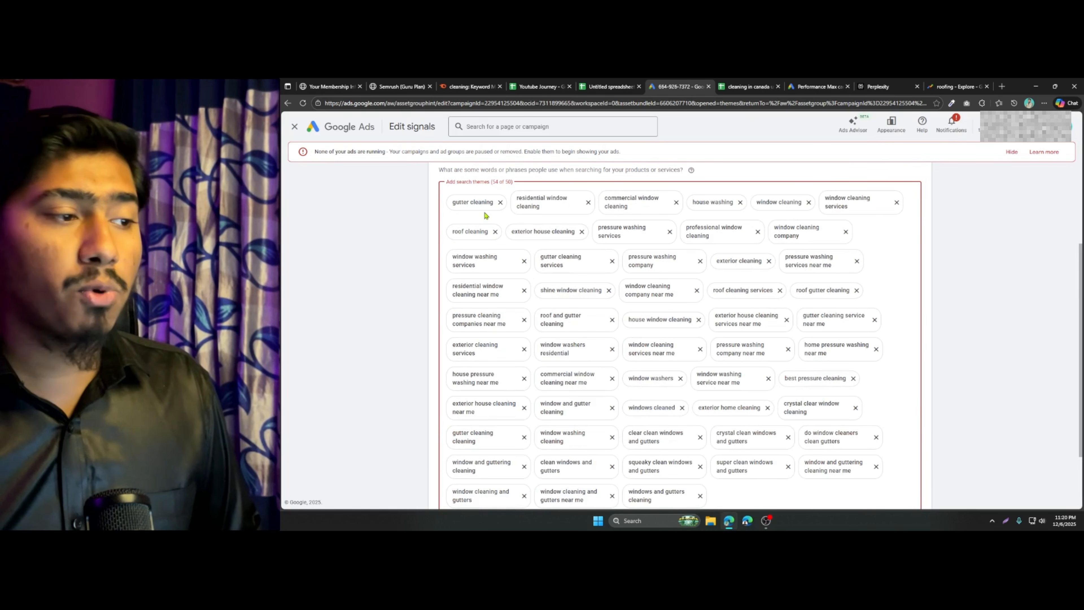
{"action": "scroll", "coordinate": [489, 186], "scroll_direction": "down", "scroll_amount": 2}
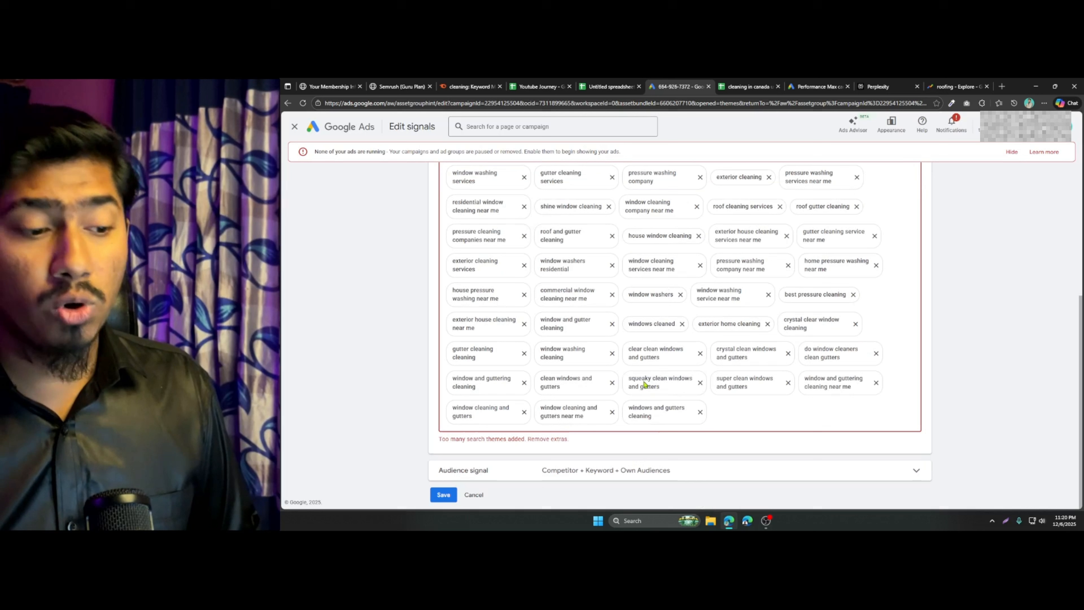
{"action": "left_click", "coordinate": [525, 412]}
{"action": "left_click", "coordinate": [524, 413]}
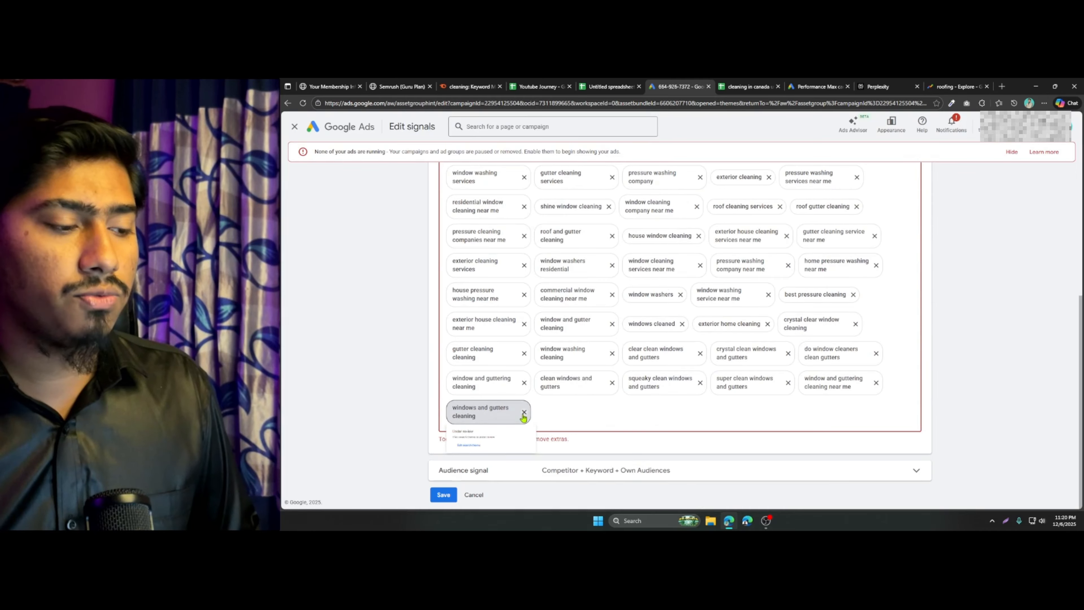
{"action": "left_click", "coordinate": [525, 413]}
{"action": "left_click", "coordinate": [875, 412]}
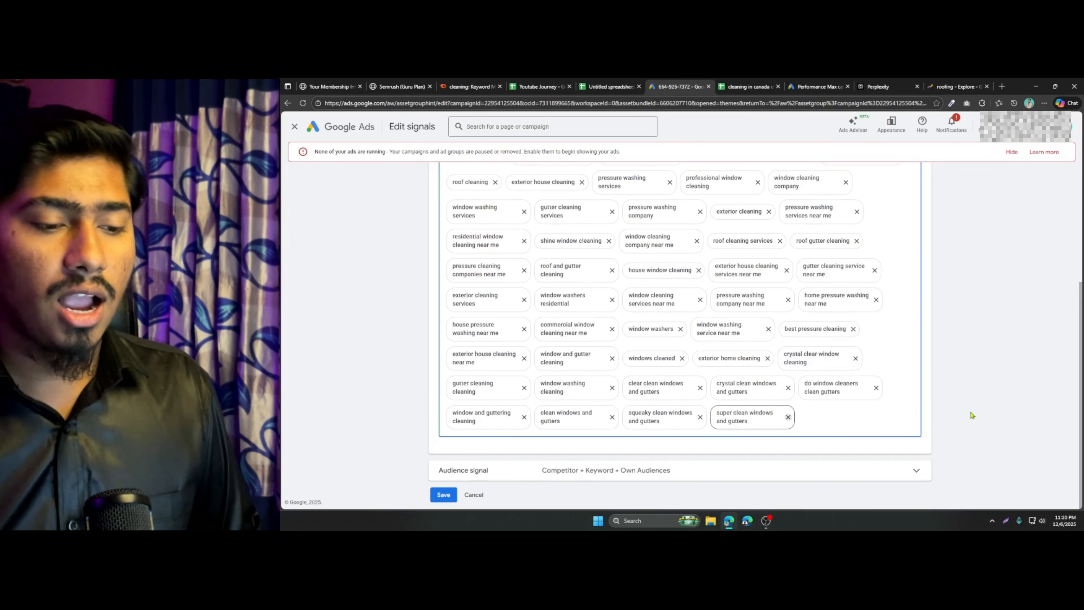
{"action": "scroll", "coordinate": [971, 414], "scroll_direction": "up", "scroll_amount": 4}
{"action": "scroll", "coordinate": [971, 363], "scroll_direction": "down", "scroll_amount": 4}
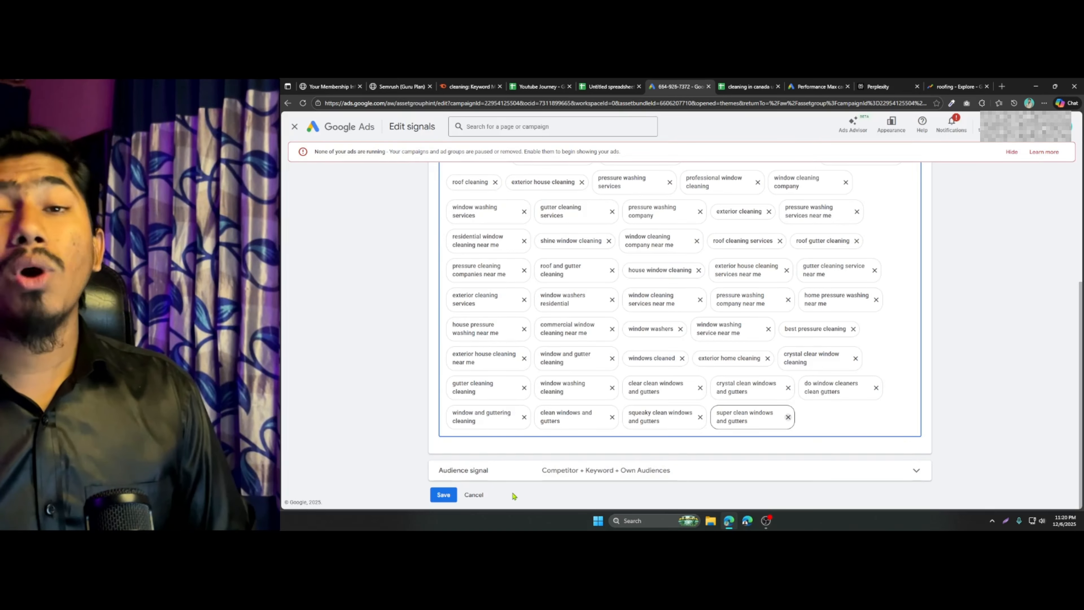
- Open the Competitor + Keyword + Own Audiences signal for editing and review its own data, interests, and basic and additional demographics
{"action": "left_click", "coordinate": [916, 470]}
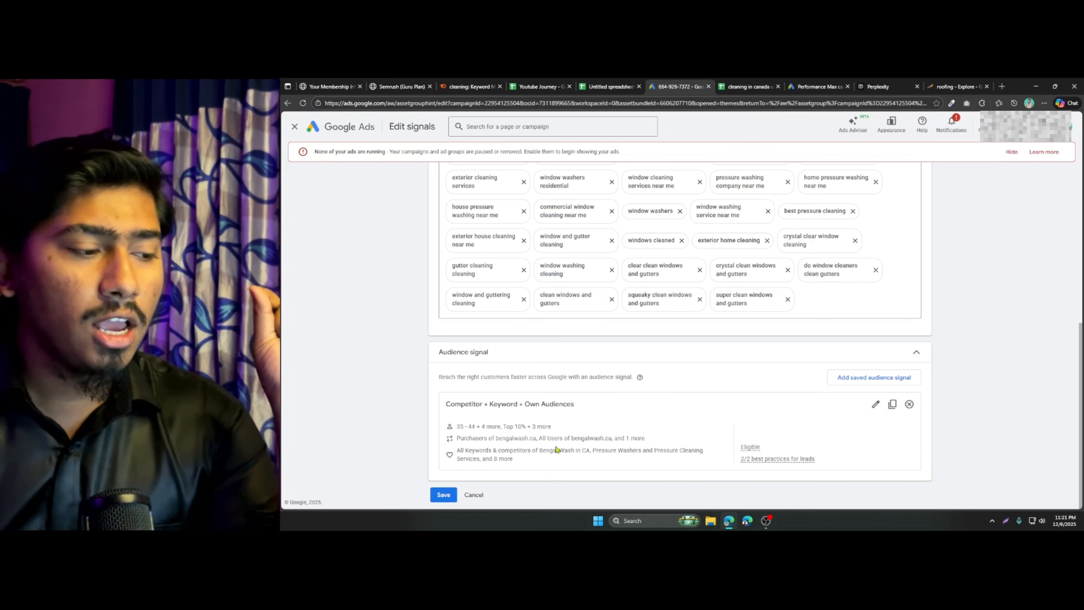
{"action": "left_click", "coordinate": [874, 405]}
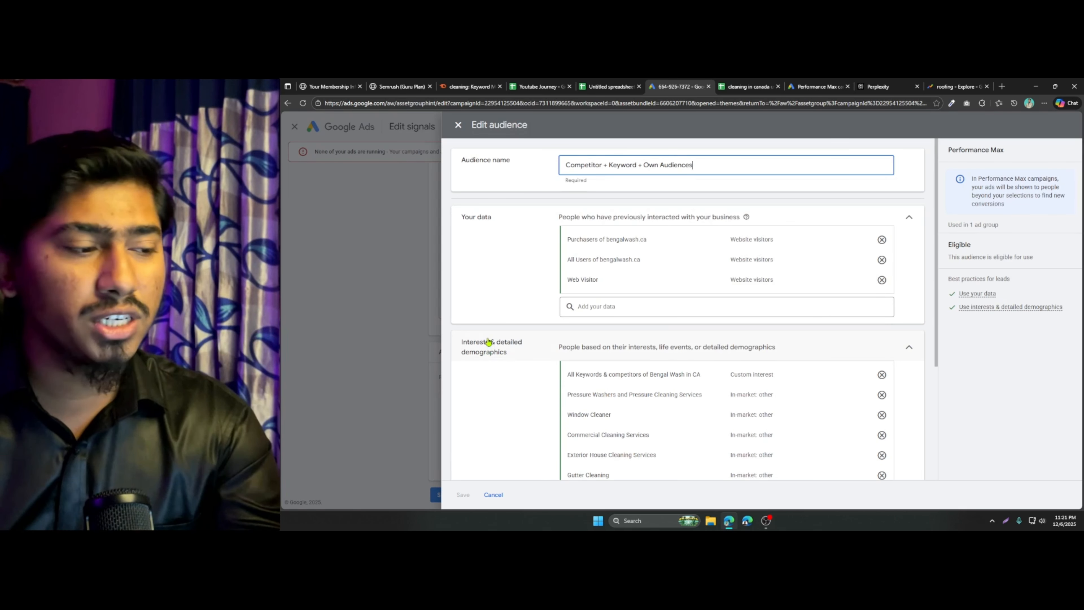
{"action": "scroll", "coordinate": [488, 338], "scroll_direction": "down", "scroll_amount": 4}
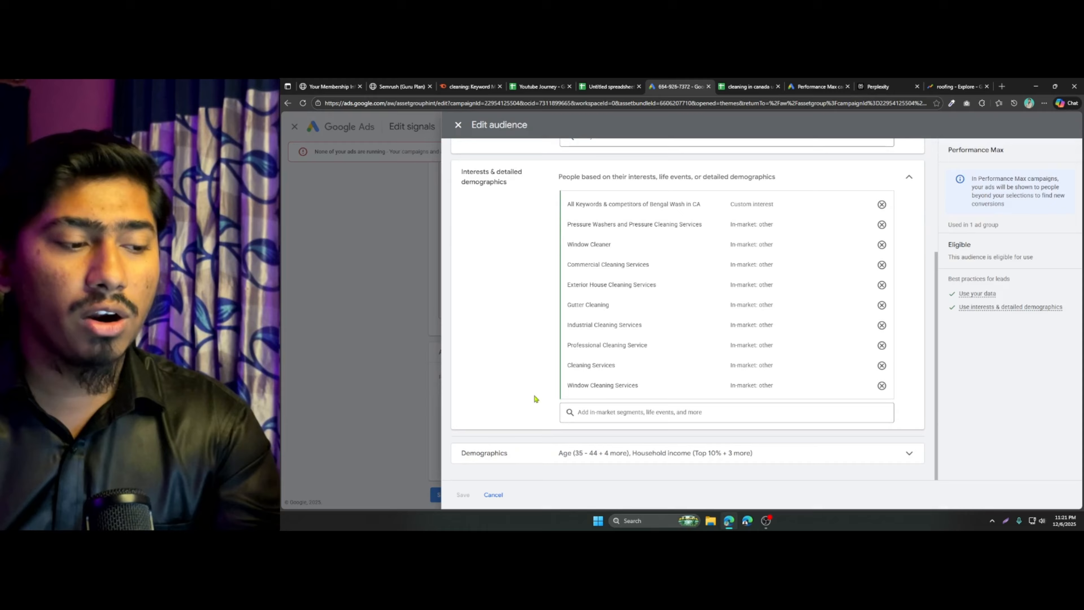
{"action": "left_click", "coordinate": [895, 452]}
{"action": "scroll", "coordinate": [544, 375], "scroll_direction": "down", "scroll_amount": 3}
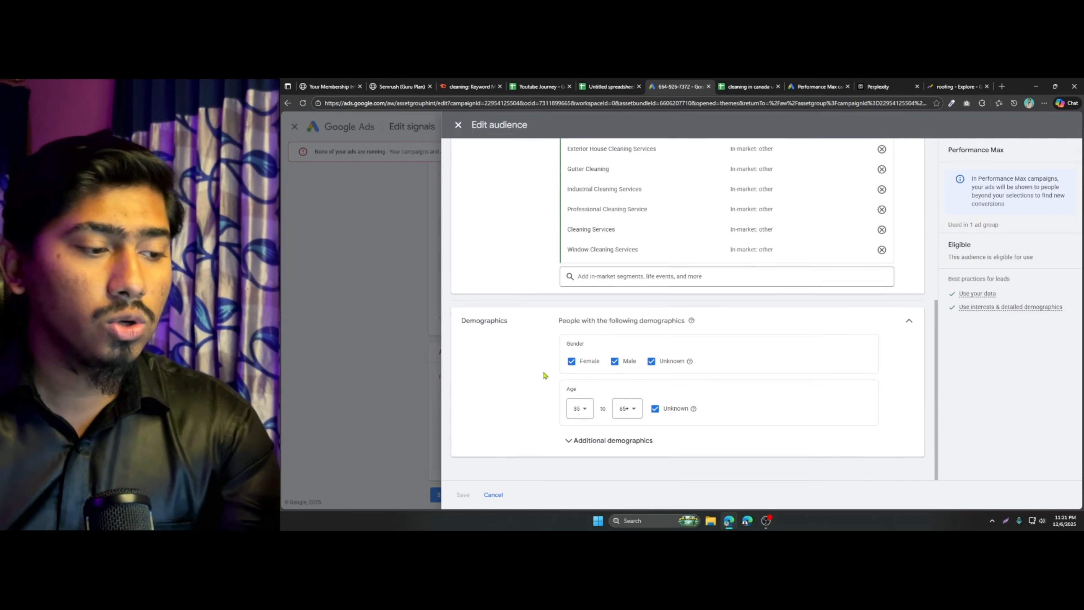
{"action": "left_click", "coordinate": [636, 443]}
{"action": "scroll", "coordinate": [781, 380], "scroll_direction": "down", "scroll_amount": 3}
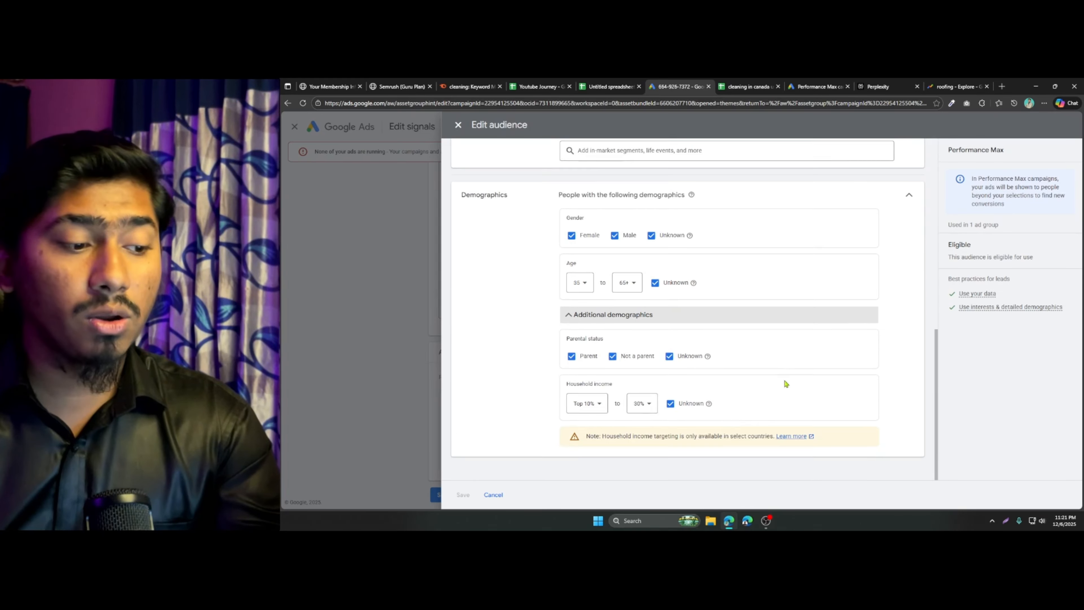
{"action": "scroll", "coordinate": [694, 467], "scroll_direction": "up", "scroll_amount": 9}
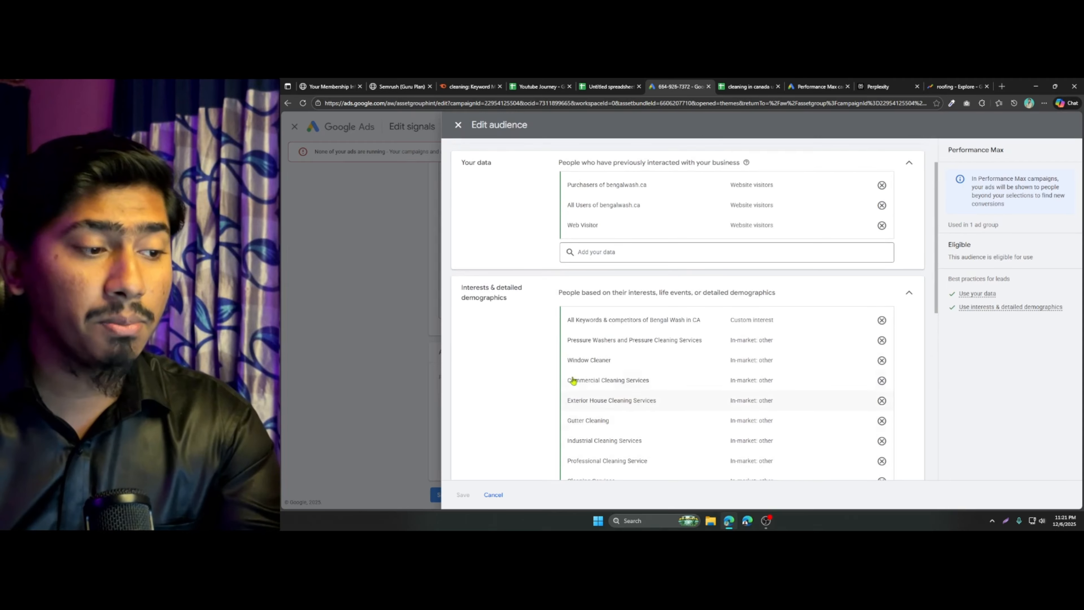
- Open the custom interest All Keywords & competitors of Bengal Wash in CA for editing and review its list of interest keywords
{"action": "mouse_move", "coordinate": [618, 321]}
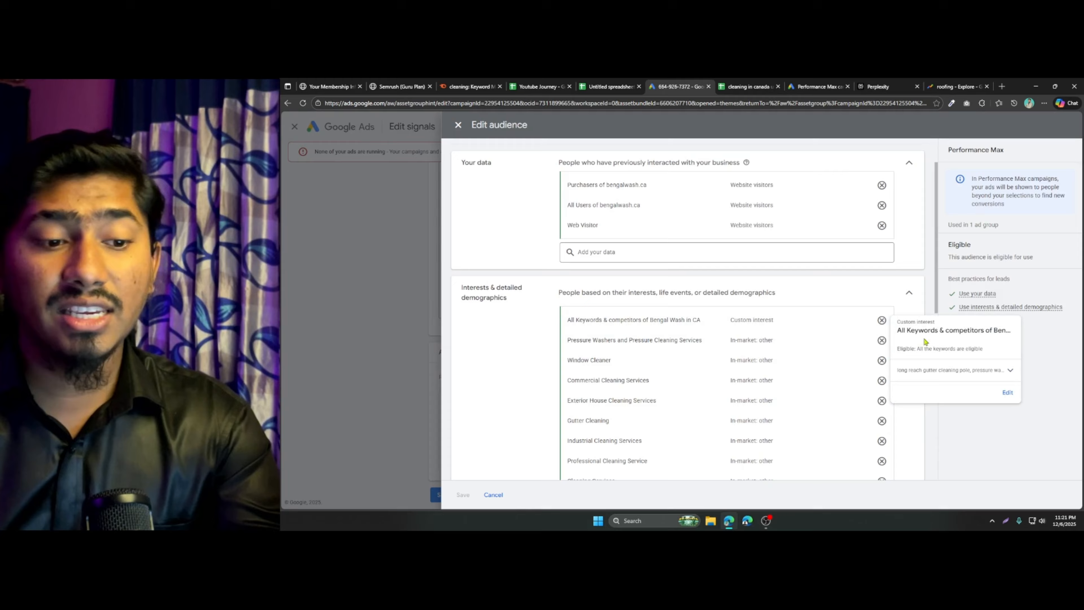
{"action": "left_click", "coordinate": [1007, 391]}
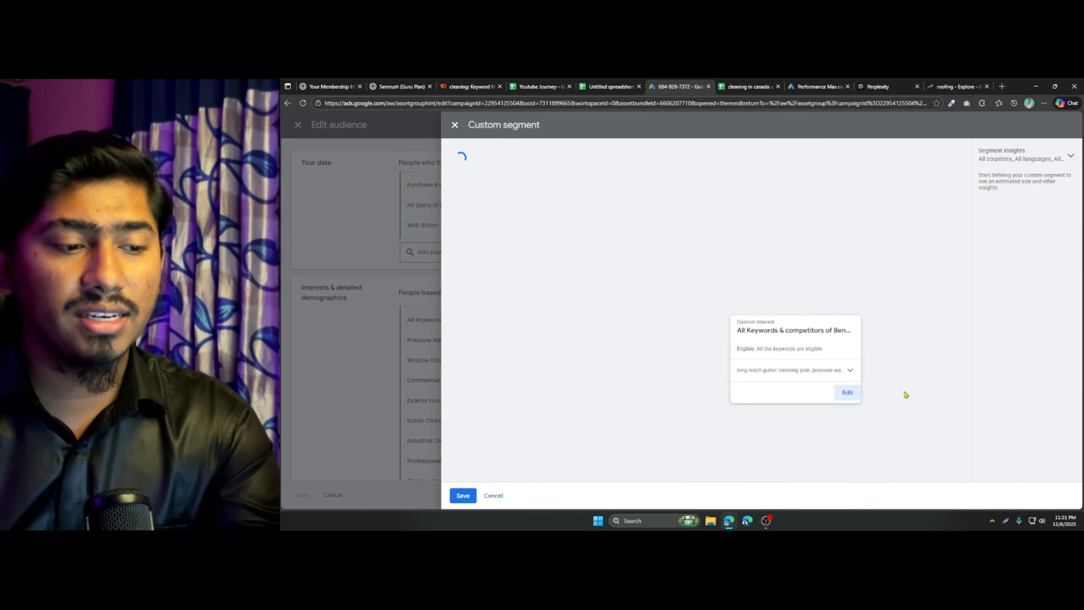
{"action": "scroll", "coordinate": [920, 338], "scroll_direction": "down", "scroll_amount": 2}
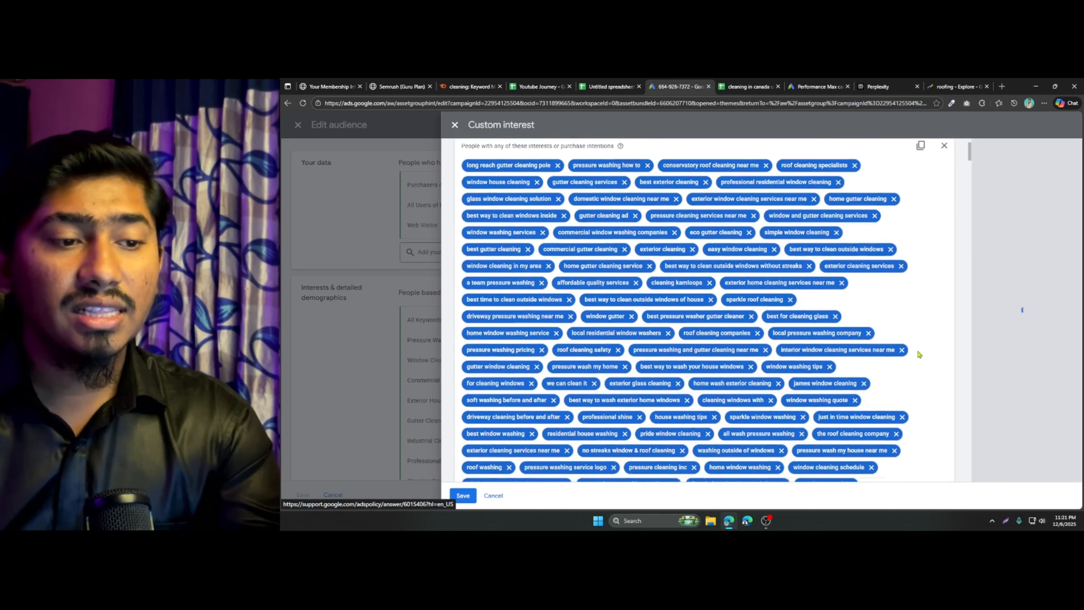
{"action": "scroll", "coordinate": [918, 353], "scroll_direction": "down", "scroll_amount": 6}
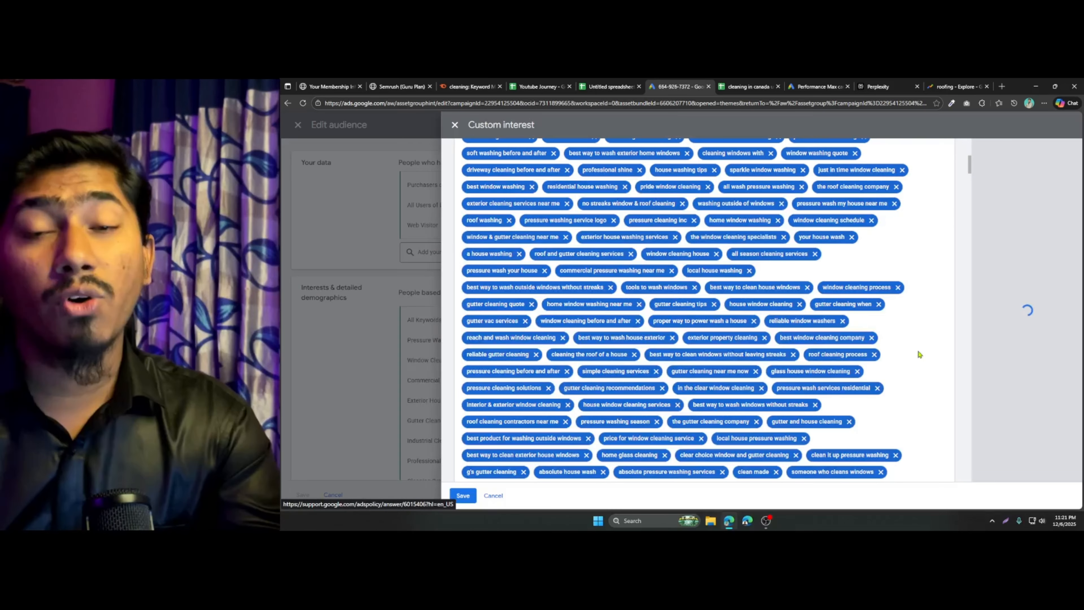
{"action": "scroll", "coordinate": [919, 354], "scroll_direction": "down", "scroll_amount": 8}
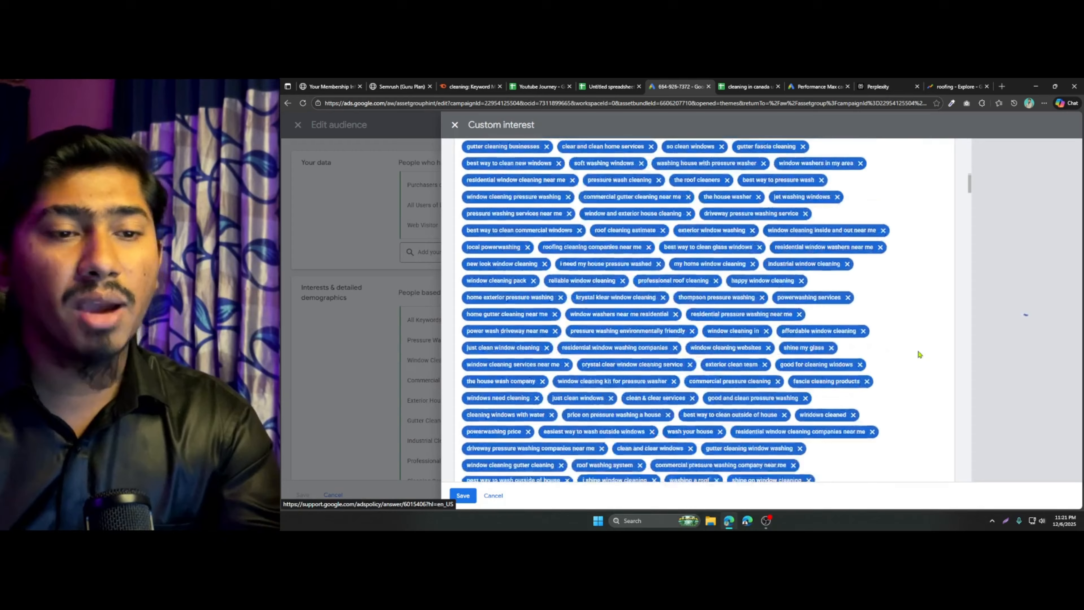
{"action": "scroll", "coordinate": [918, 351], "scroll_direction": "down", "scroll_amount": 8}
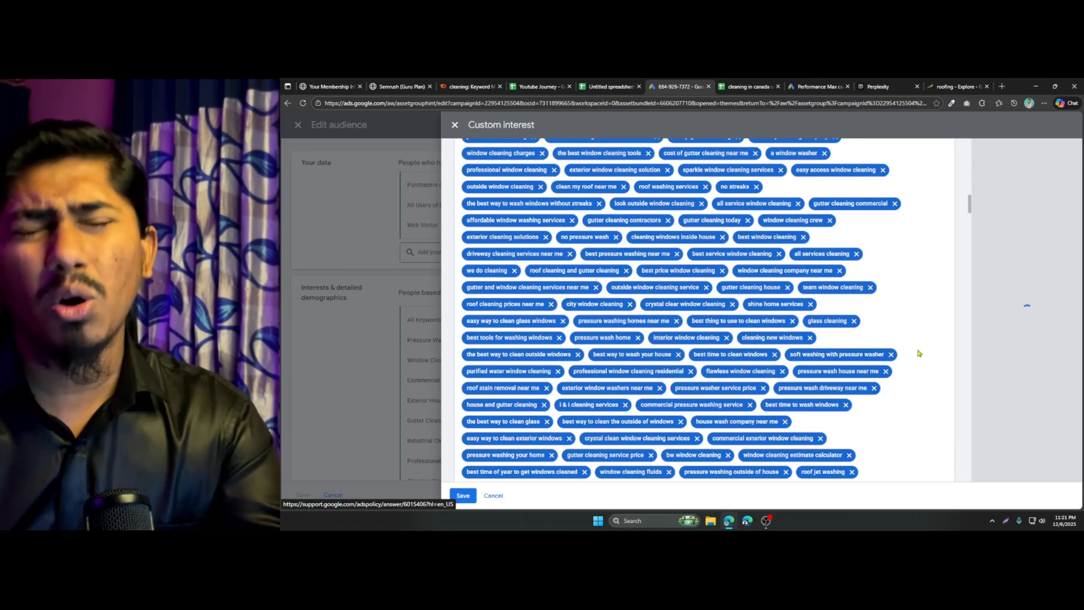
{"action": "scroll", "coordinate": [918, 353], "scroll_direction": "down", "scroll_amount": 3}
{"action": "scroll", "coordinate": [919, 353], "scroll_direction": "down", "scroll_amount": 6}
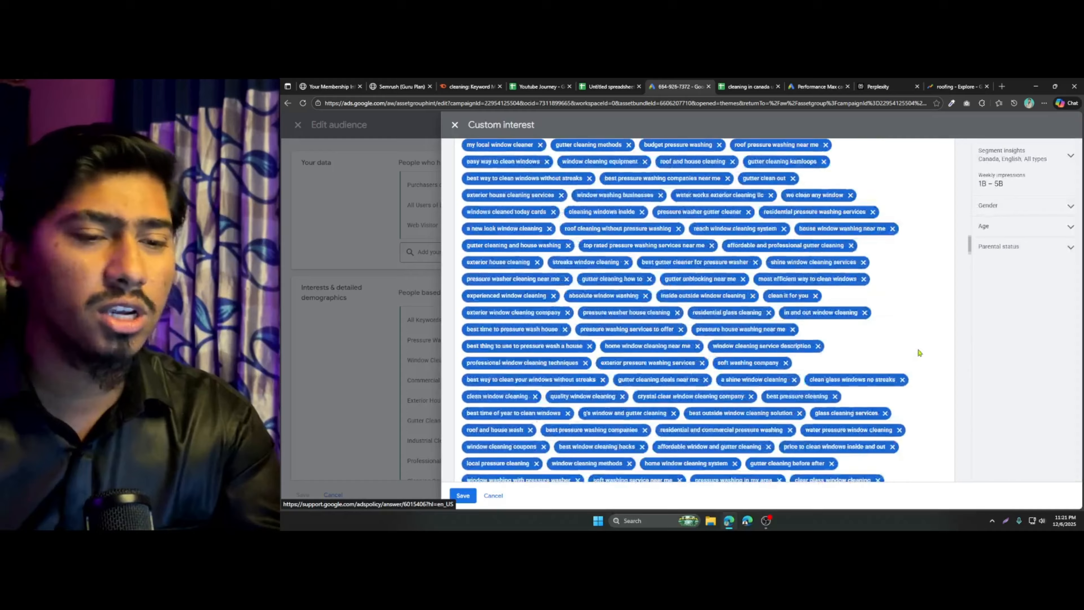
{"action": "scroll", "coordinate": [918, 352], "scroll_direction": "down", "scroll_amount": 10}
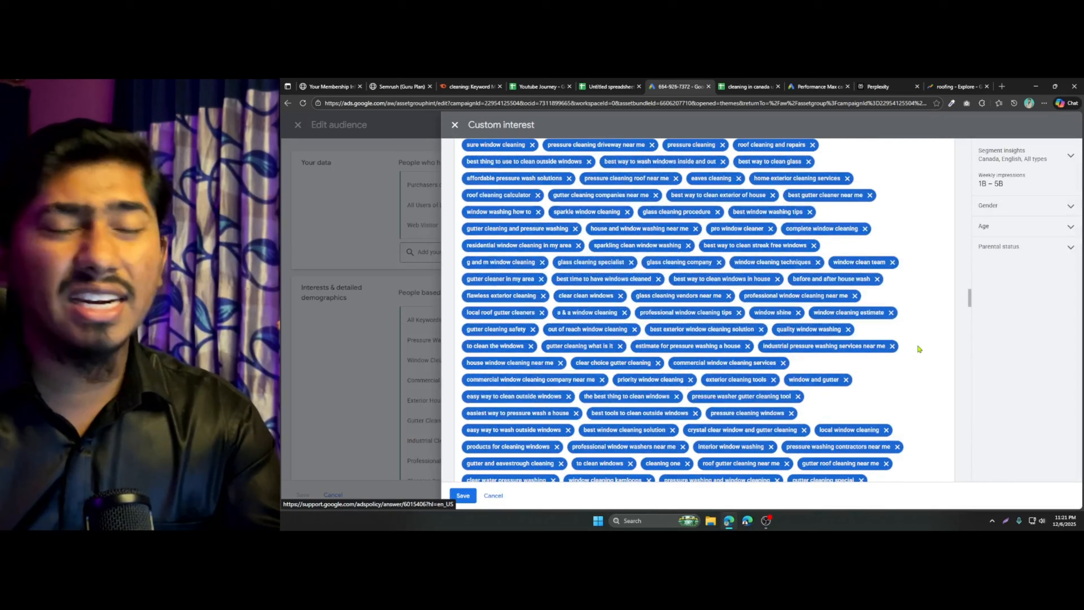
{"action": "scroll", "coordinate": [918, 346], "scroll_direction": "down", "scroll_amount": 6}
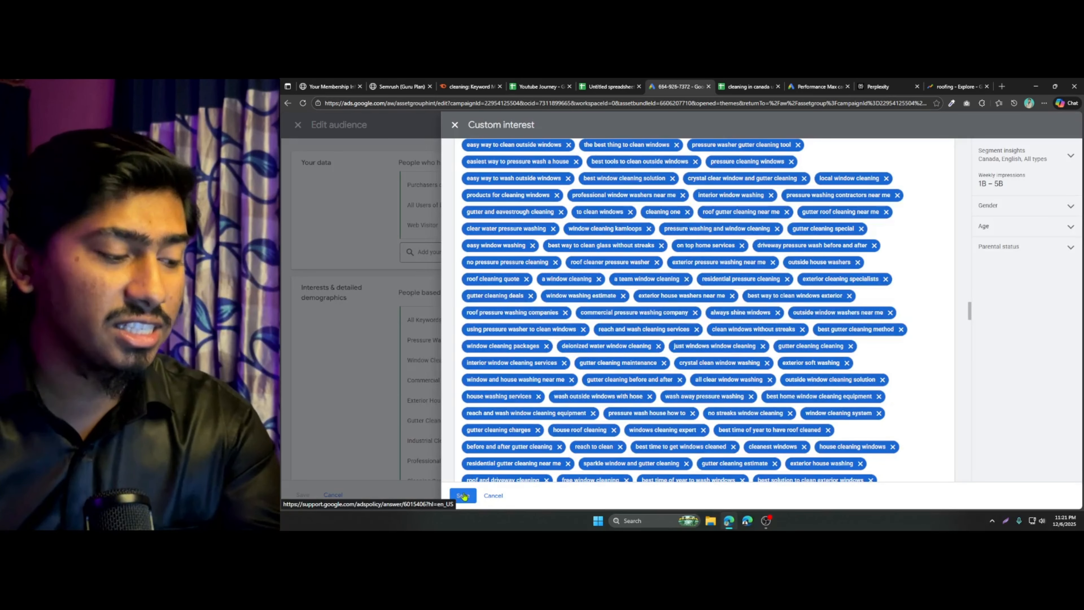
- Save the custom interest, check the remaining audience settings, and leave the audience editor without saving
{"action": "left_click", "coordinate": [474, 492]}
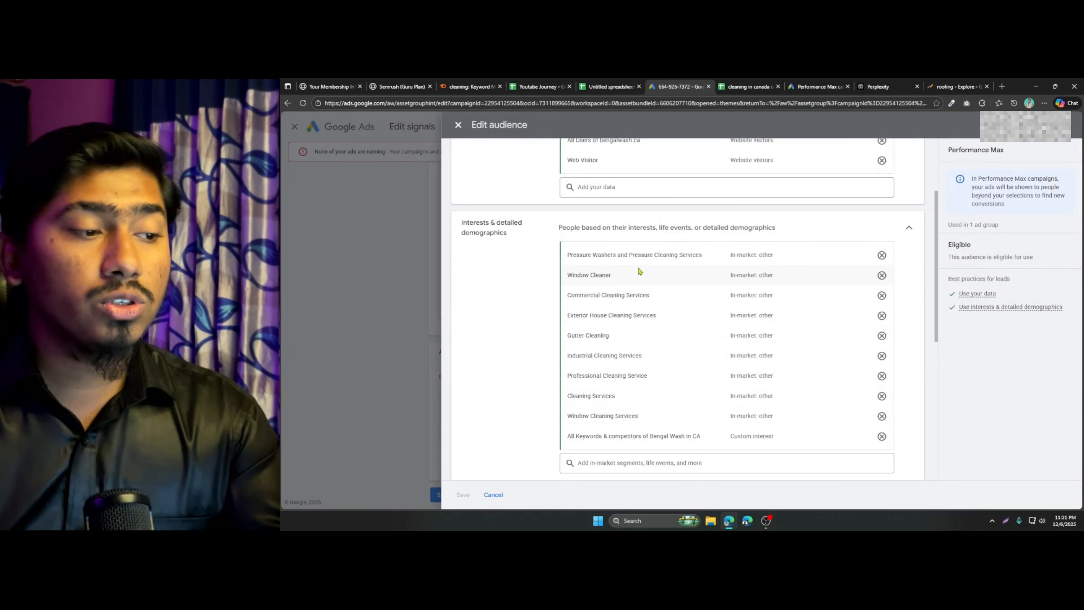
{"action": "scroll", "coordinate": [684, 382], "scroll_direction": "down", "scroll_amount": 5}
{"action": "left_click", "coordinate": [499, 496]}
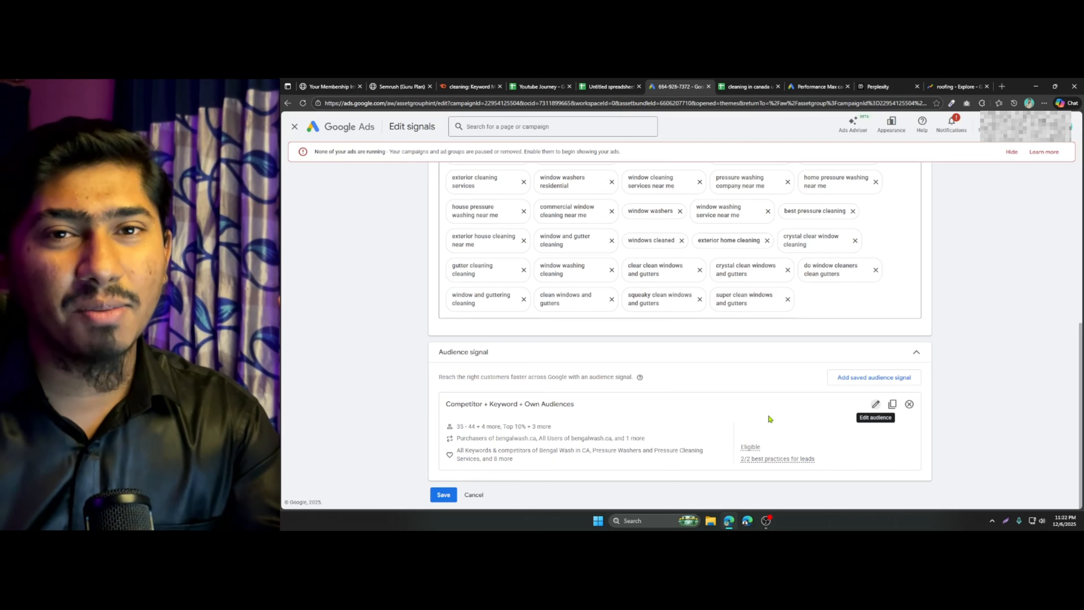
- Examine the search themes list, its theme limit and the eligibility of exterior house cleaning, along with the audience signal summary
{"action": "scroll", "coordinate": [983, 341], "scroll_direction": "up", "scroll_amount": 2}
{"action": "scroll", "coordinate": [555, 280], "scroll_direction": "up", "scroll_amount": 3}
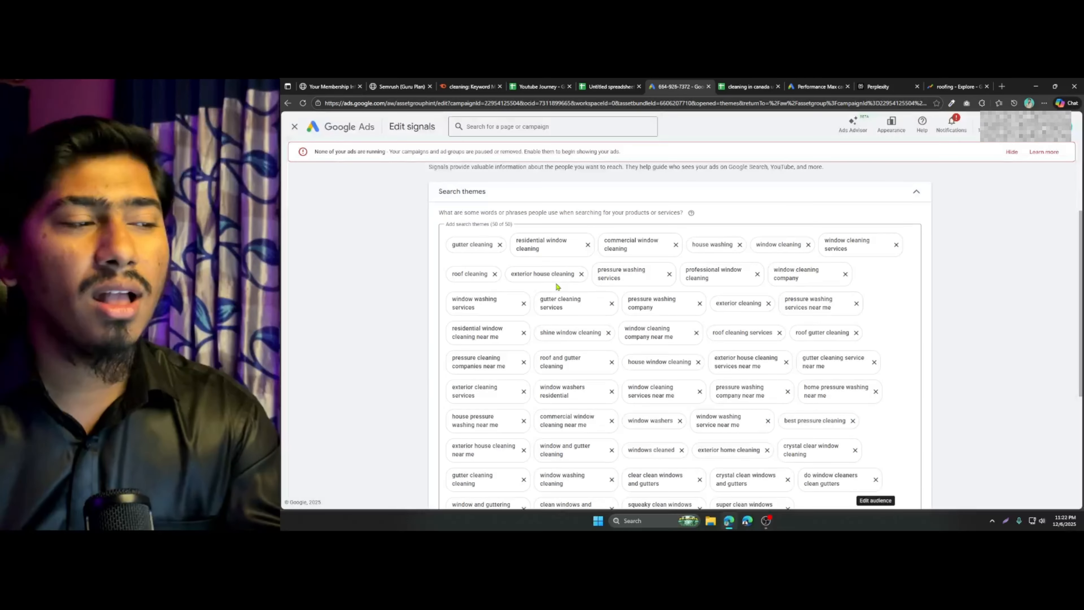
{"action": "mouse_move", "coordinate": [562, 277]}
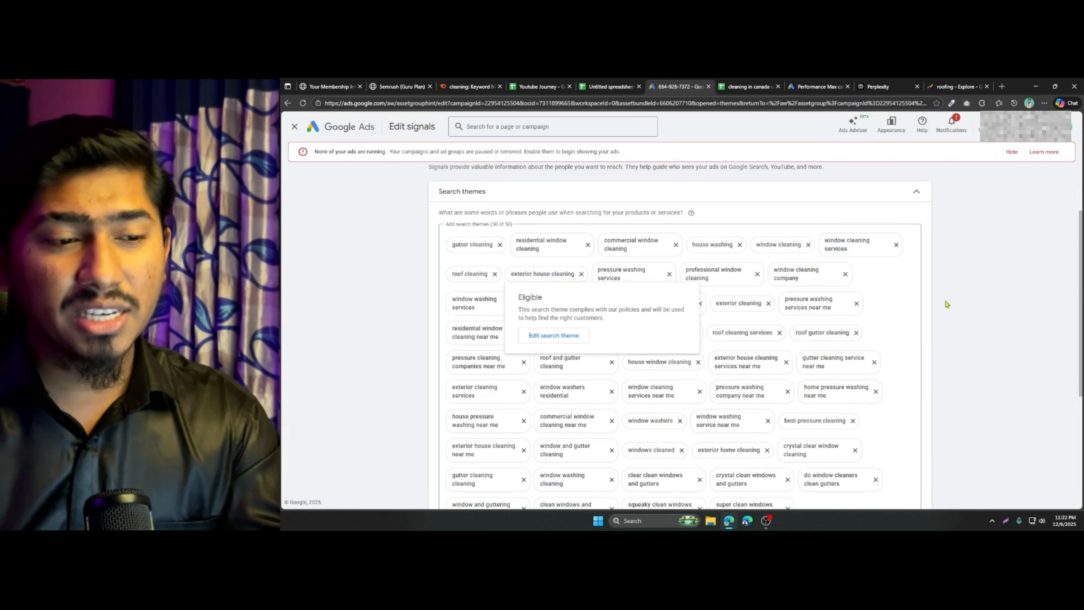
{"action": "left_click_drag", "start_coordinate": [446, 224], "coordinate": [525, 232]}
{"action": "scroll", "coordinate": [807, 310], "scroll_direction": "down", "scroll_amount": 4}
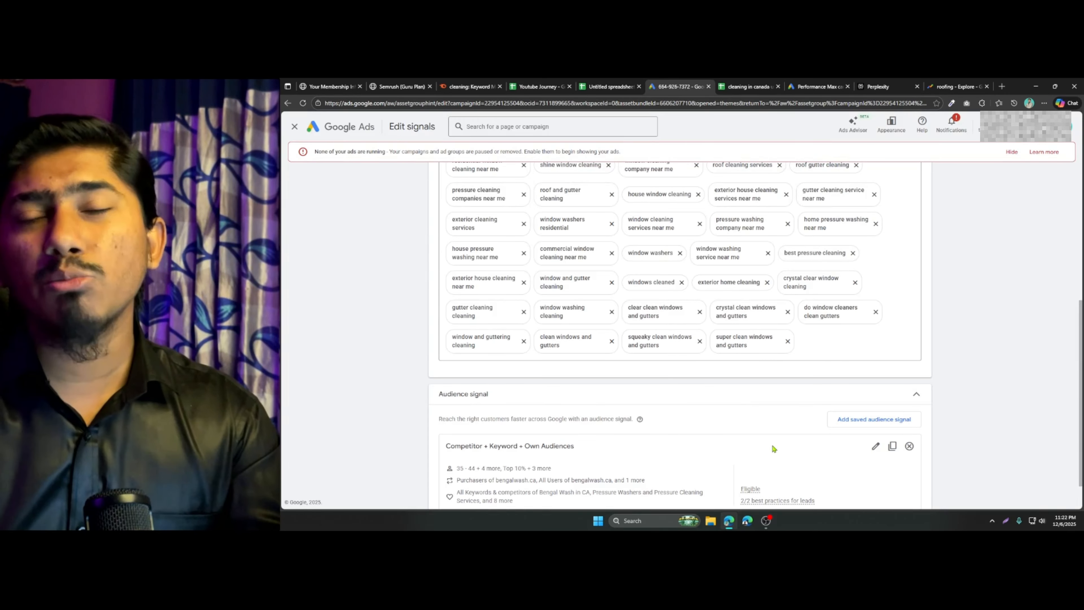
{"action": "scroll", "coordinate": [727, 409], "scroll_direction": "up", "scroll_amount": 3}
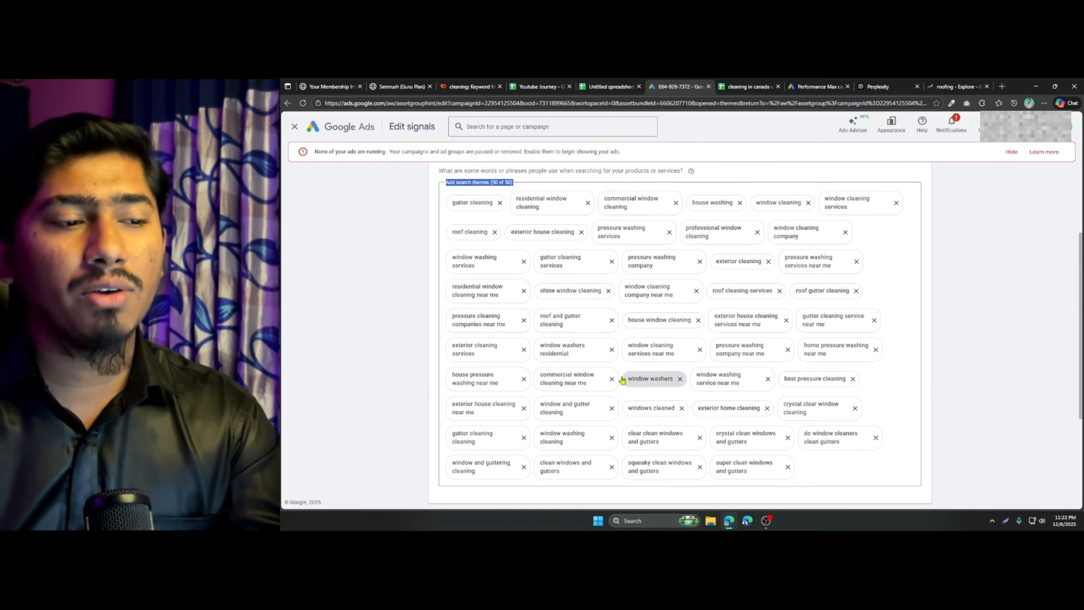
{"action": "scroll", "coordinate": [855, 391], "scroll_direction": "down", "scroll_amount": 4}
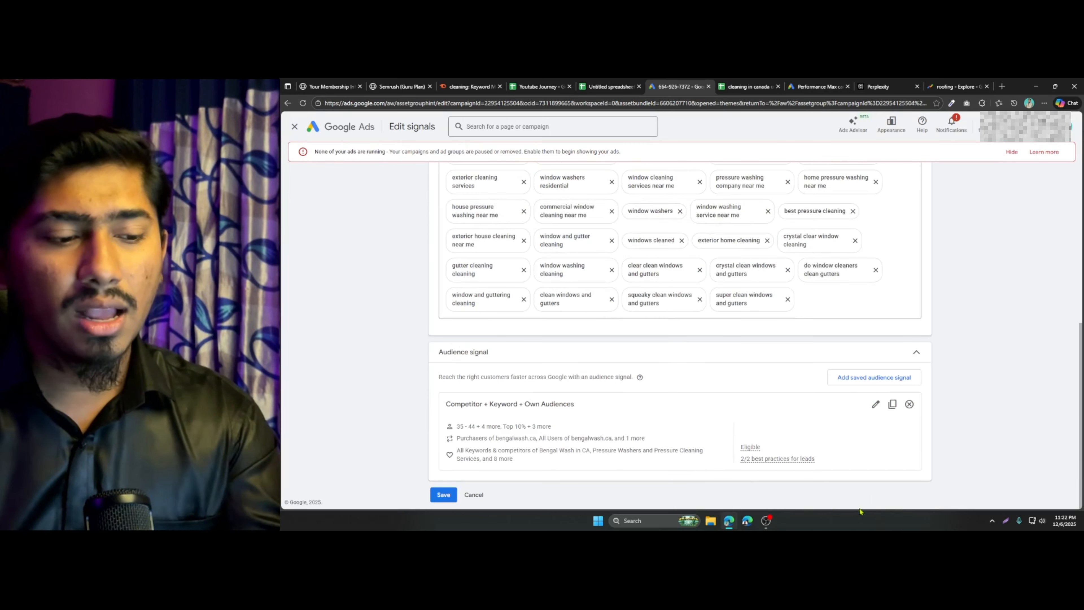